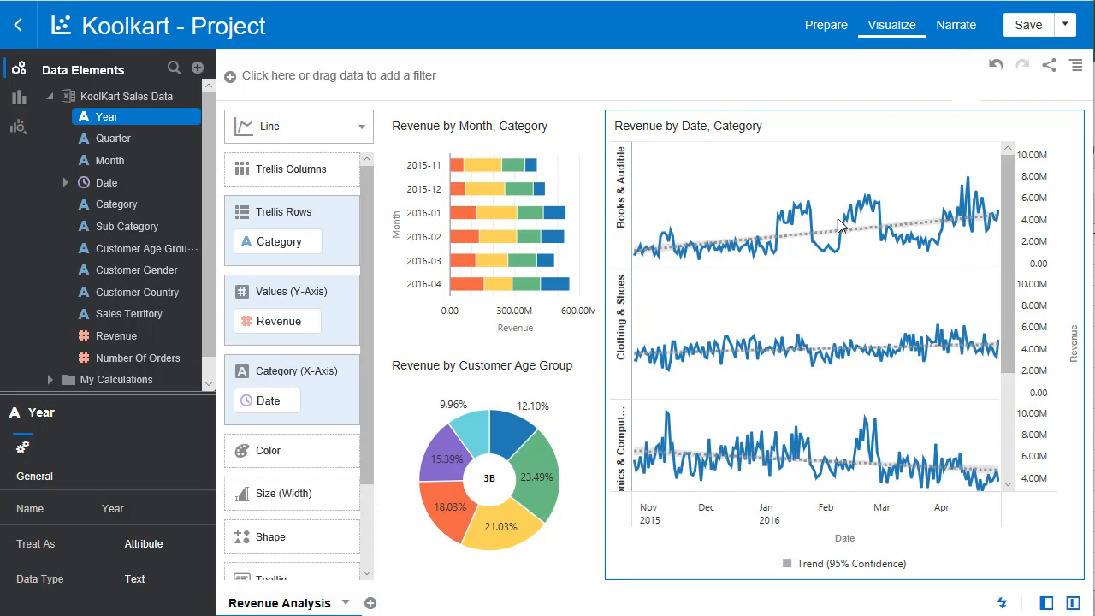
- Create a new data set for the project from the file DaaS Social Feeds-KoolKart.xlsx
{"action": "mouse_move", "coordinate": [564, 171]}
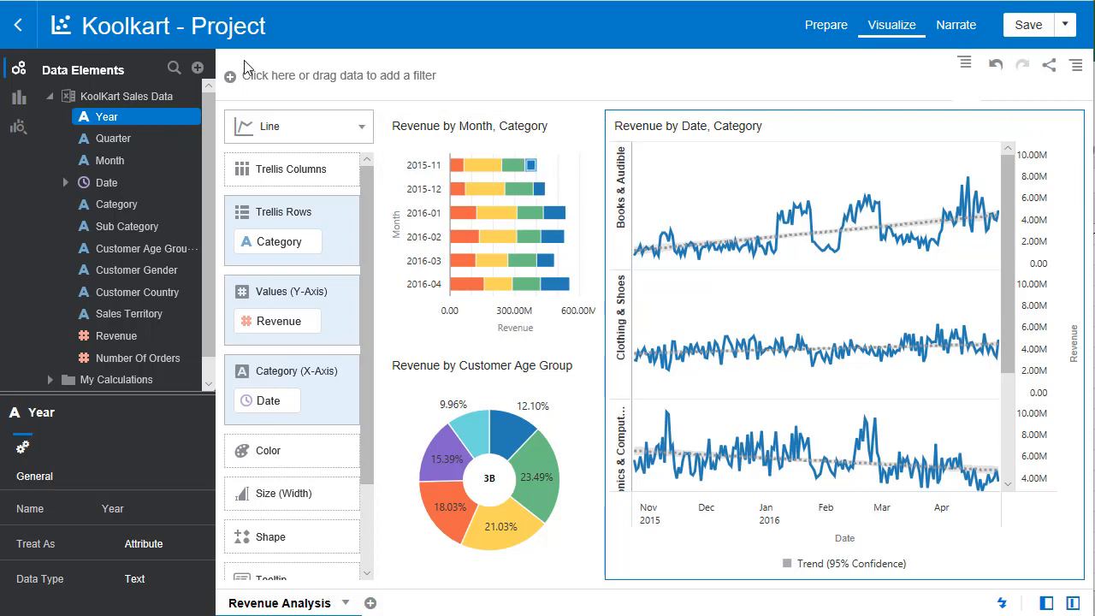
{"action": "left_click", "coordinate": [198, 69]}
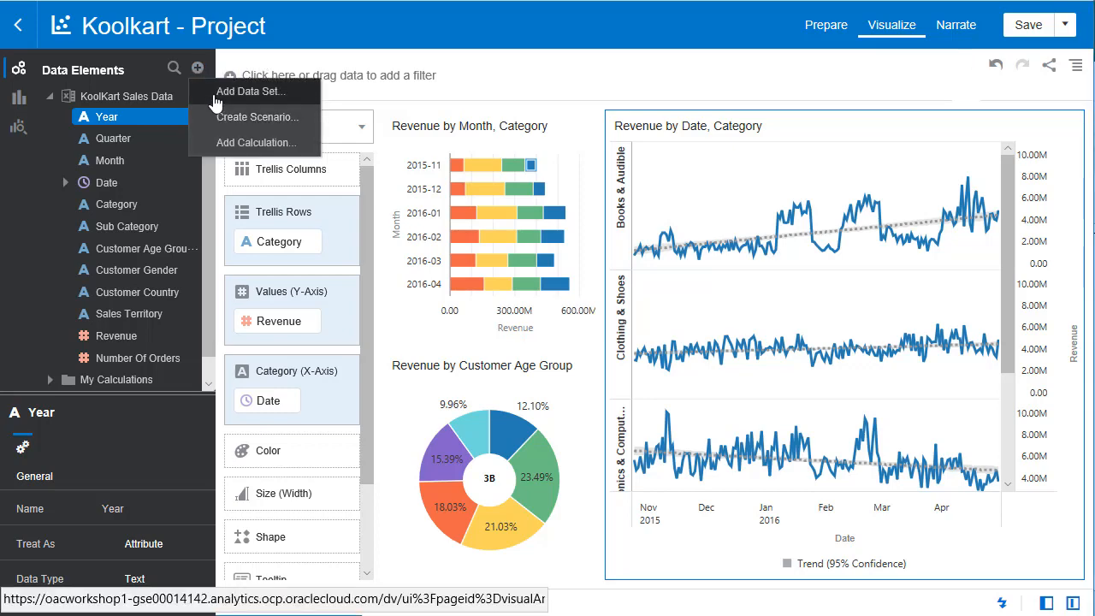
{"action": "left_click", "coordinate": [217, 92]}
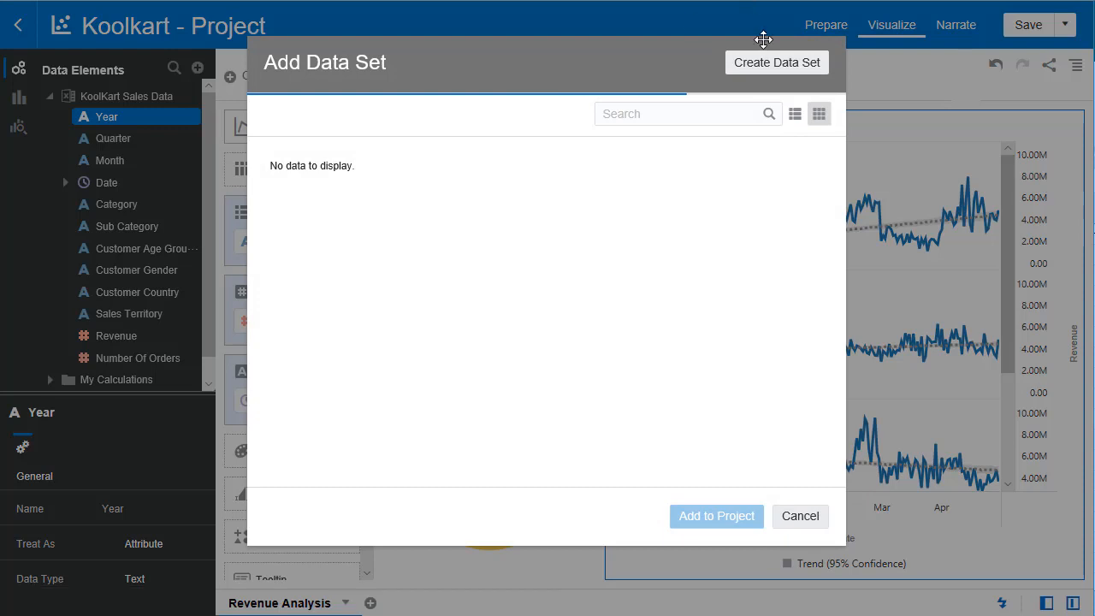
{"action": "left_click", "coordinate": [757, 64]}
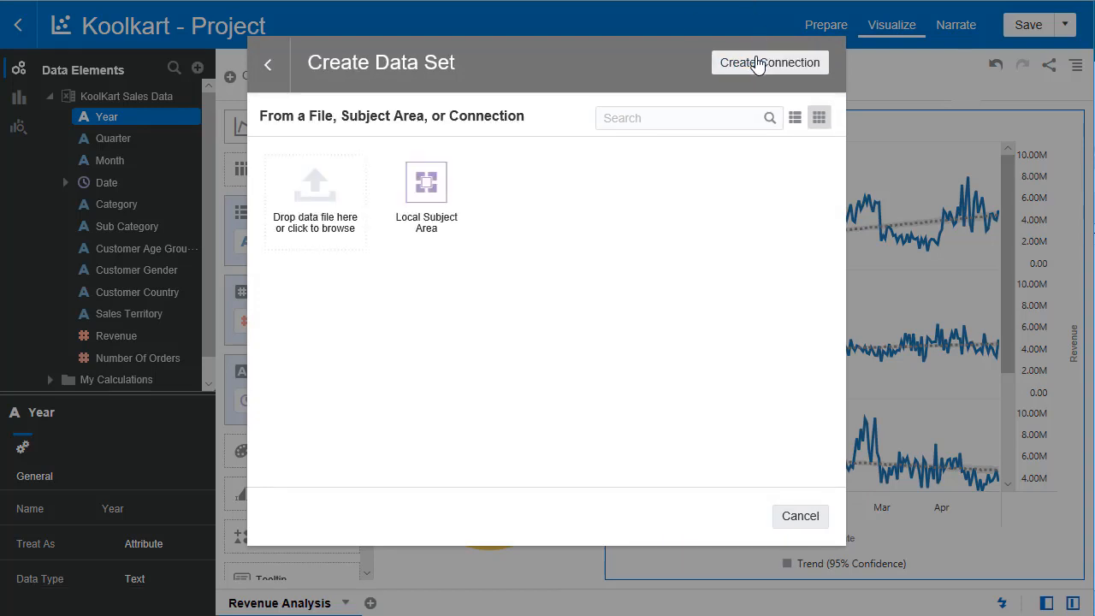
{"action": "left_click", "coordinate": [349, 208]}
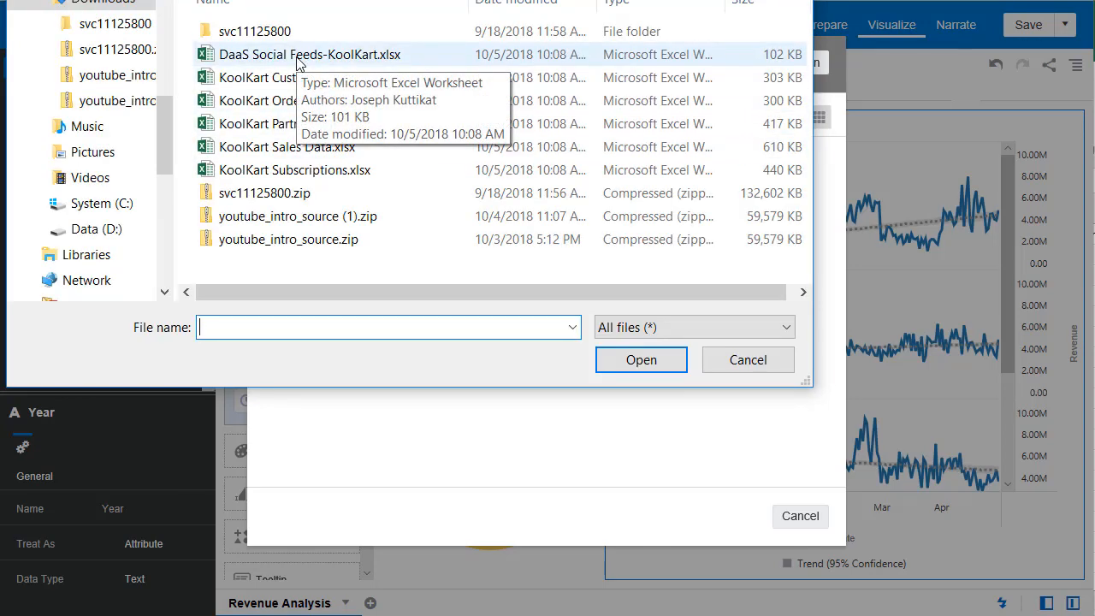
{"action": "double_click", "coordinate": [297, 60]}
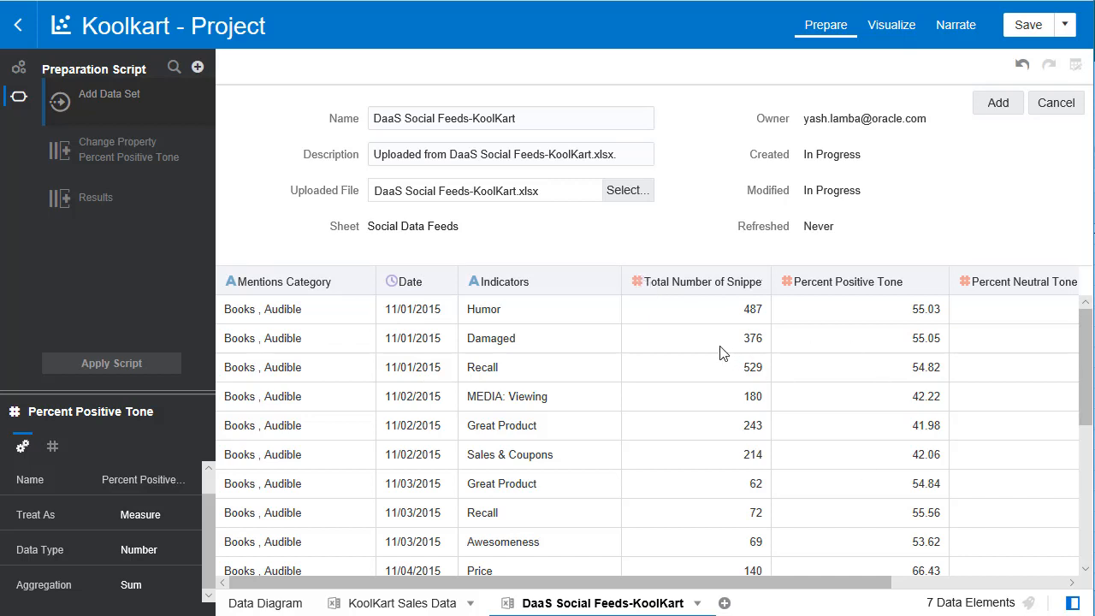
- Check the aggregation of Total Number of Snippets and set the aggregation of Percent Positive Tone to Average
{"action": "left_click", "coordinate": [680, 284]}
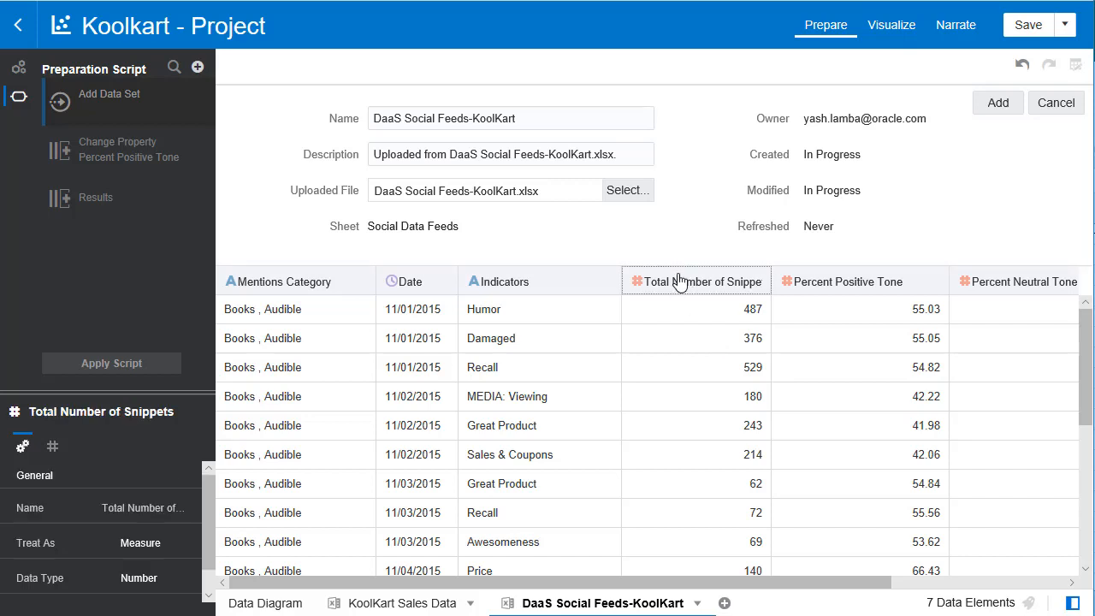
{"action": "scroll", "coordinate": [206, 514], "scroll_direction": "down", "scroll_amount": 1}
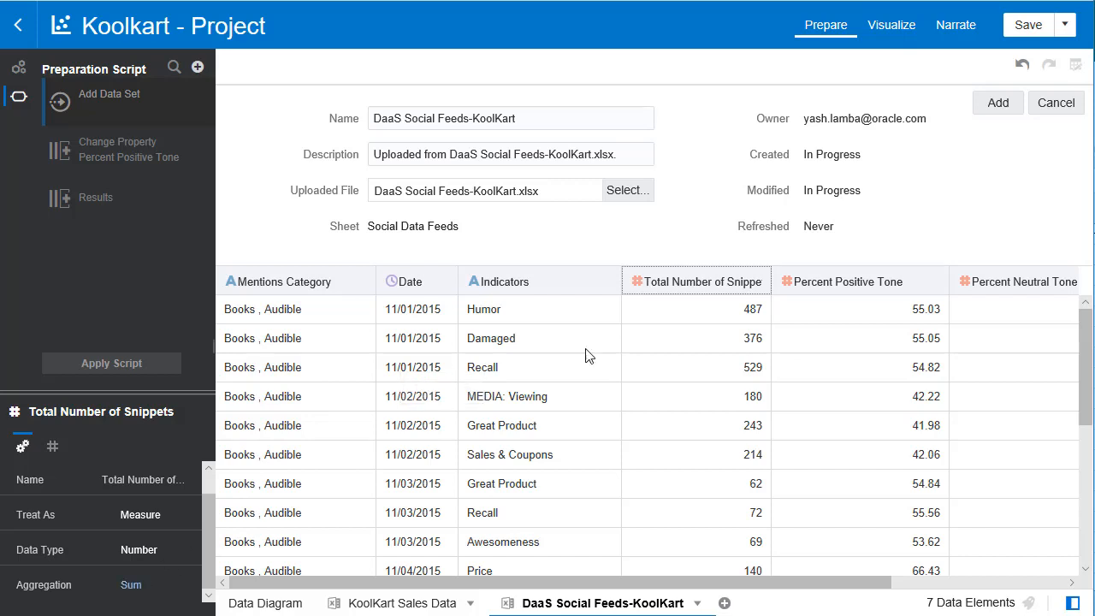
{"action": "left_click", "coordinate": [870, 286]}
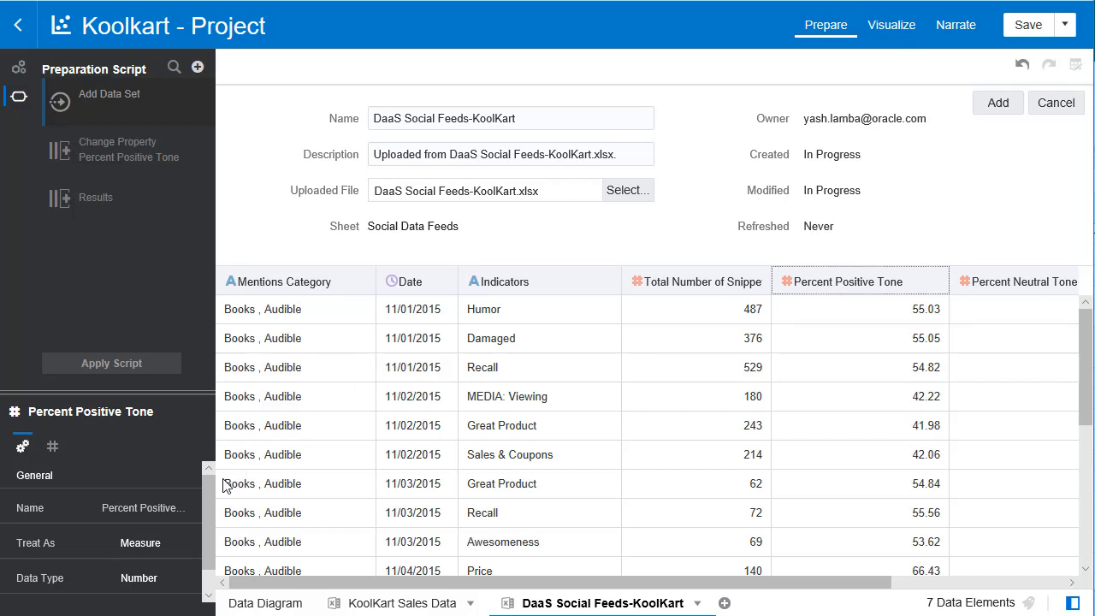
{"action": "scroll", "coordinate": [205, 485], "scroll_direction": "down", "scroll_amount": 1}
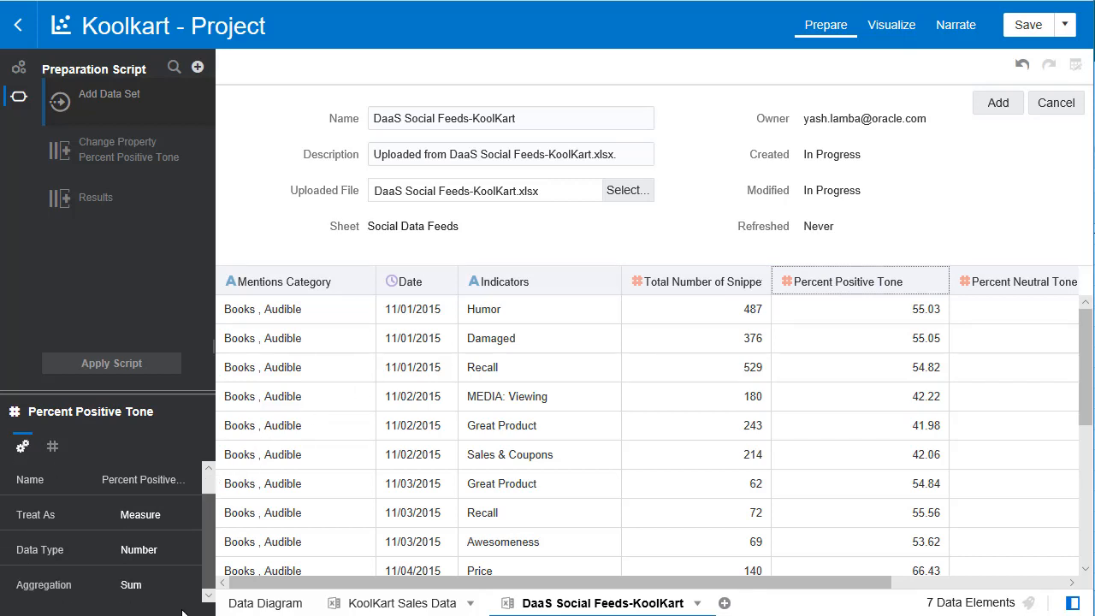
{"action": "left_click", "coordinate": [128, 586]}
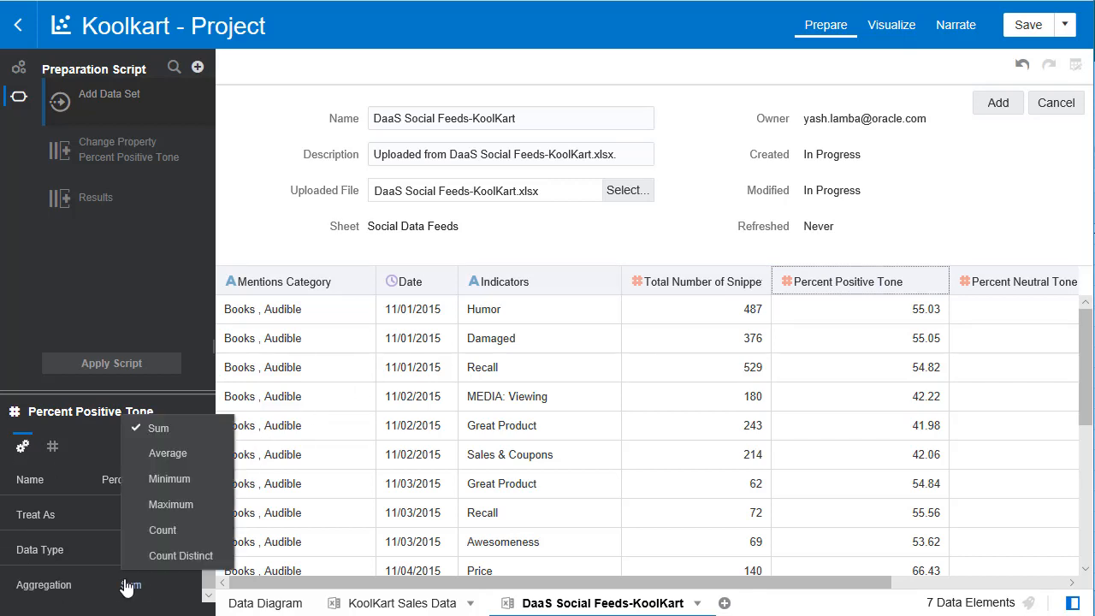
{"action": "left_click", "coordinate": [167, 454]}
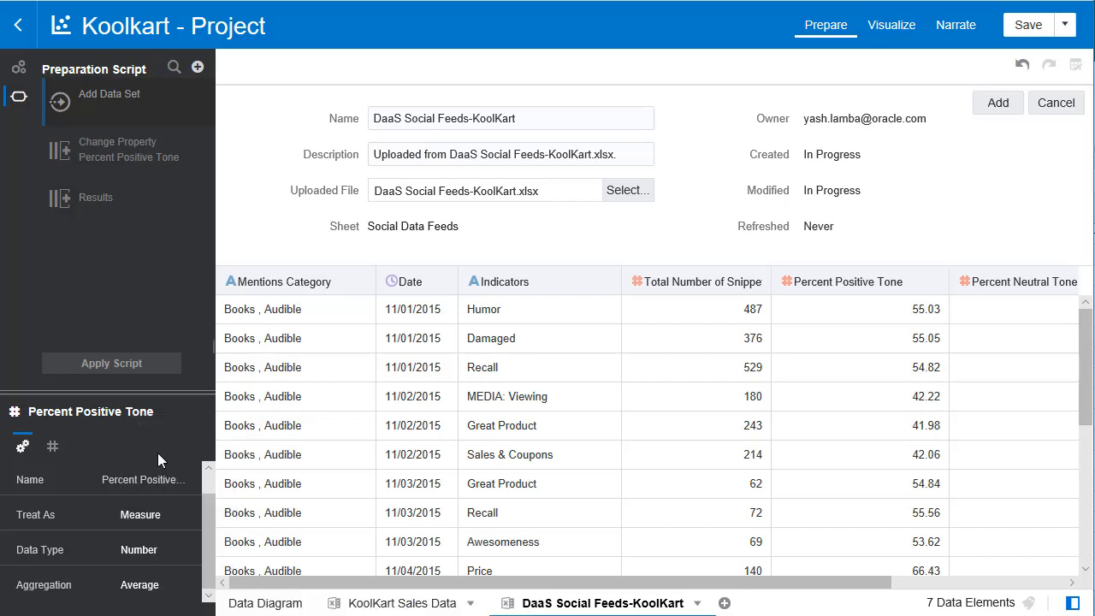
- Set the aggregation of the Percent Neutral Tone column to Average
{"action": "left_click_drag", "start_coordinate": [460, 585], "coordinate": [657, 583]}
{"action": "left_click", "coordinate": [844, 288]}
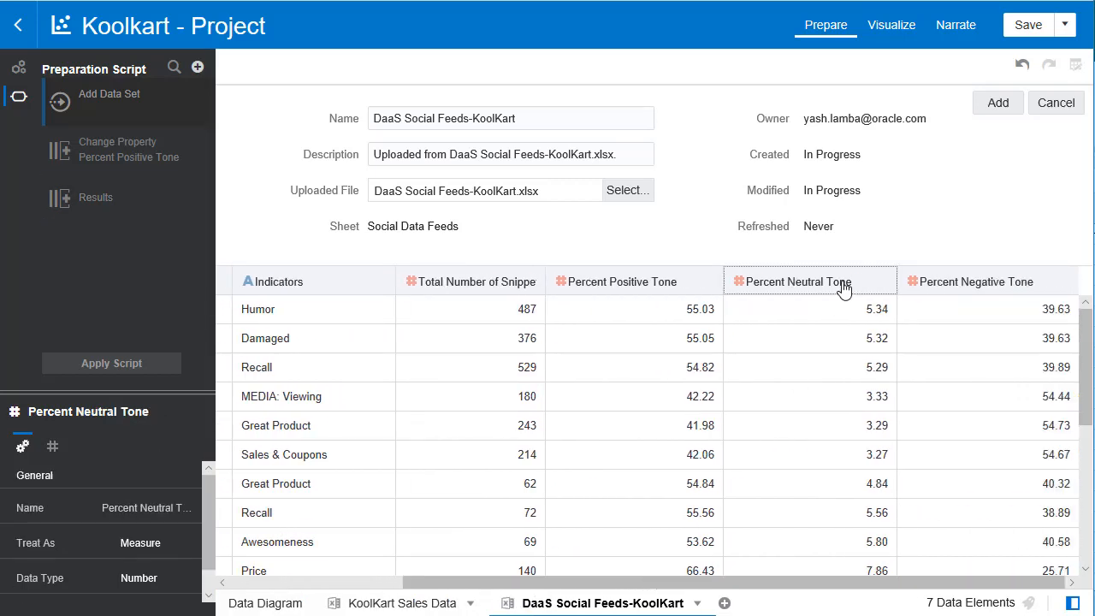
{"action": "scroll", "coordinate": [207, 509], "scroll_direction": "down", "scroll_amount": 1}
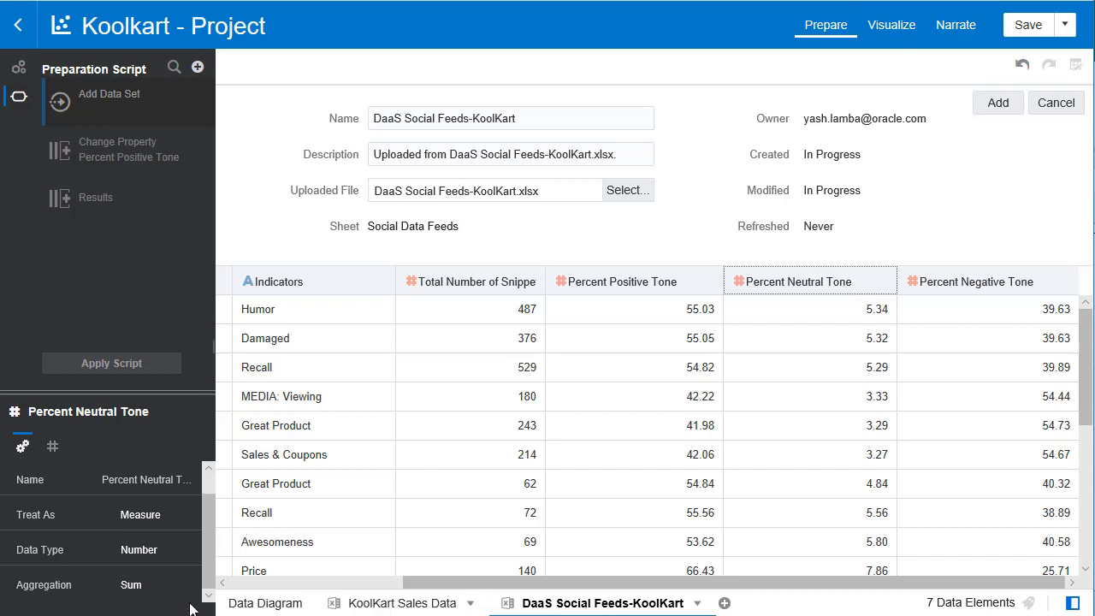
{"action": "left_click", "coordinate": [131, 585]}
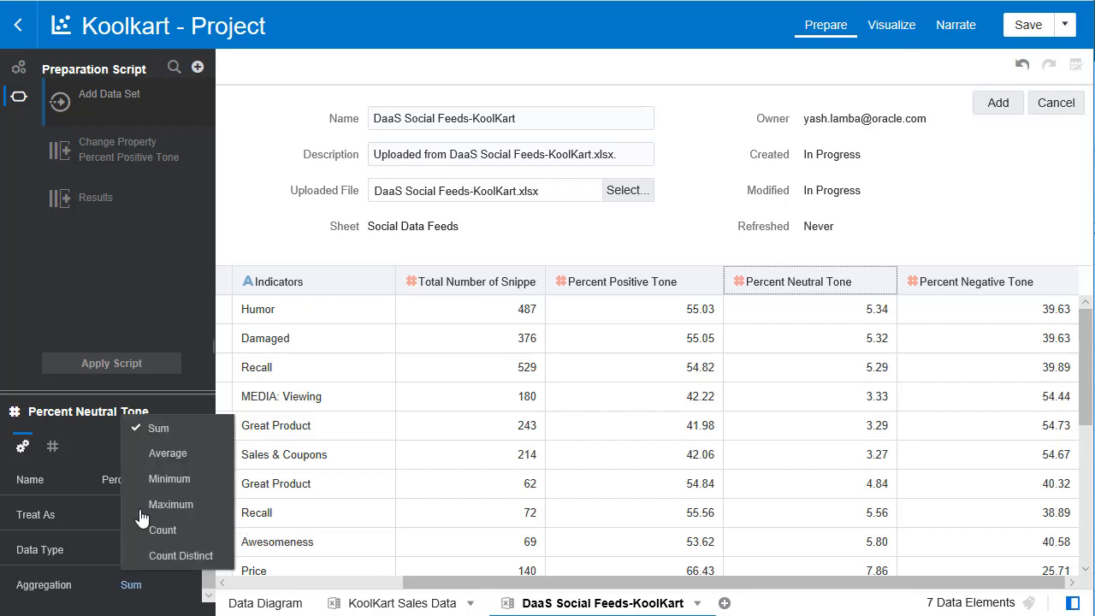
{"action": "left_click", "coordinate": [163, 458]}
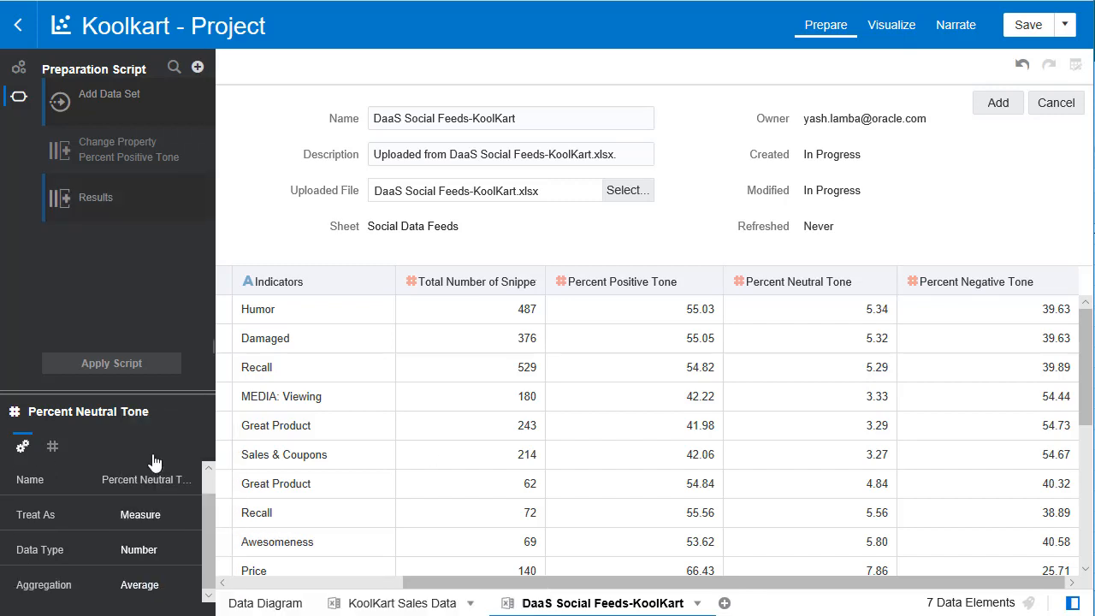
- Set the aggregation of Percent Negative Tone to Average and add the social feeds data set to the project
{"action": "left_click", "coordinate": [995, 294]}
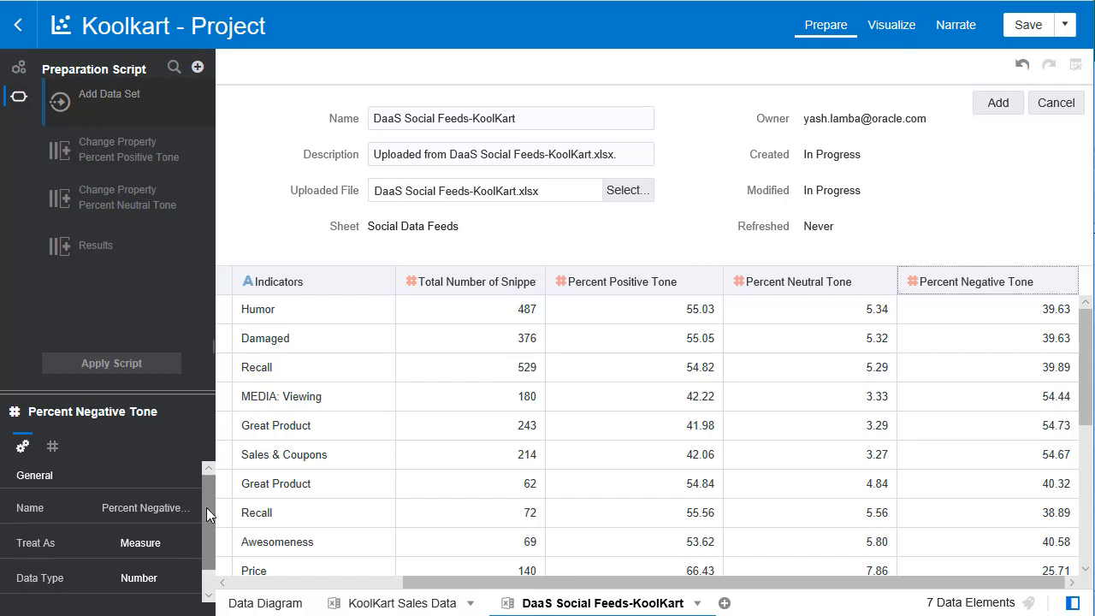
{"action": "scroll", "coordinate": [206, 507], "scroll_direction": "down", "scroll_amount": 1}
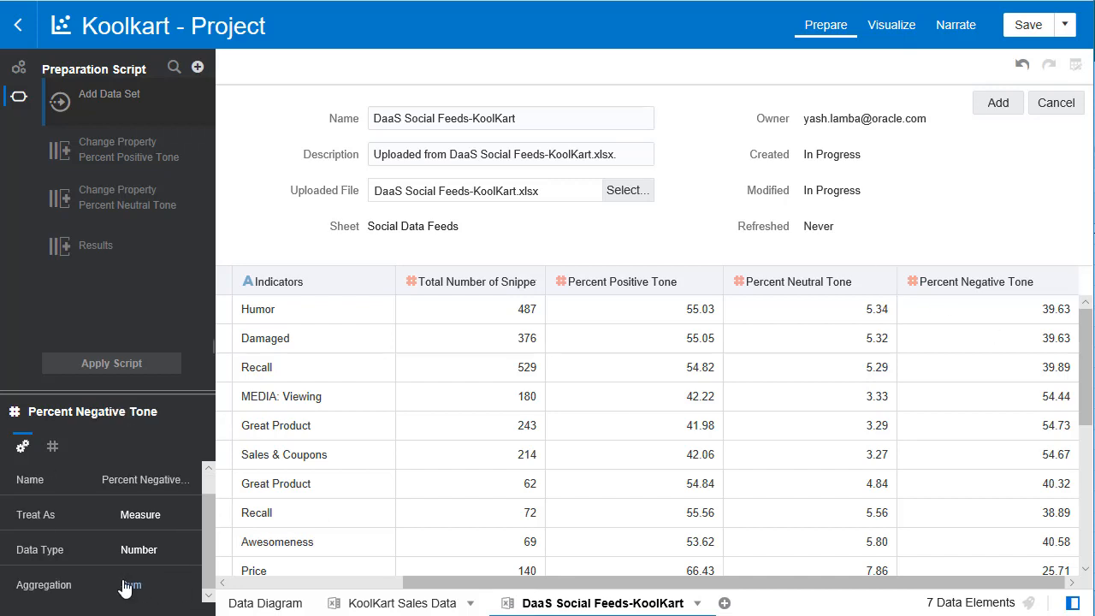
{"action": "left_click", "coordinate": [128, 586]}
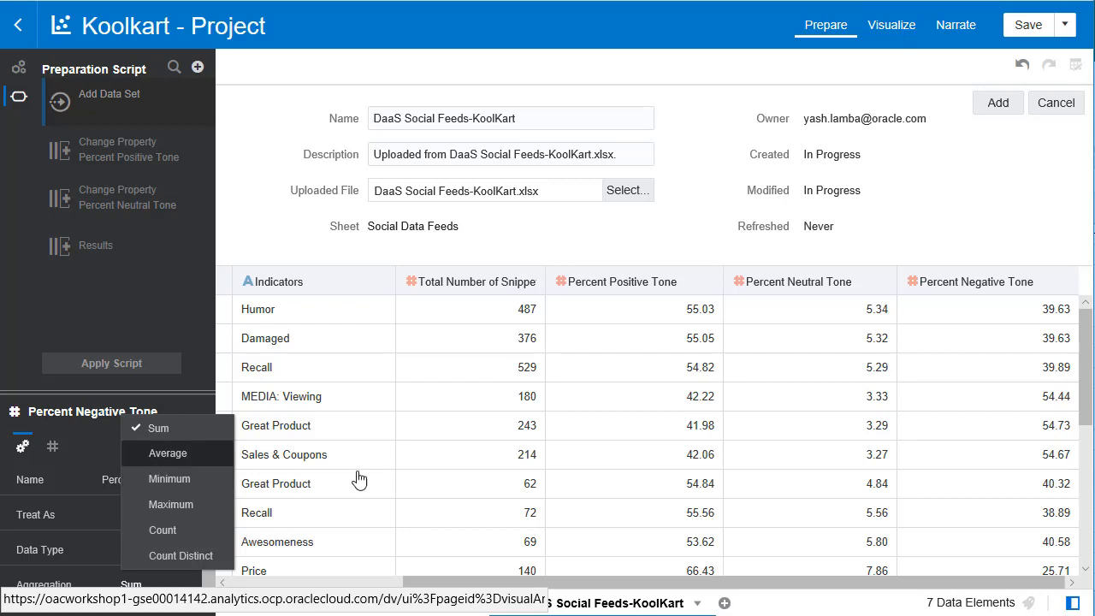
{"action": "left_click", "coordinate": [209, 457]}
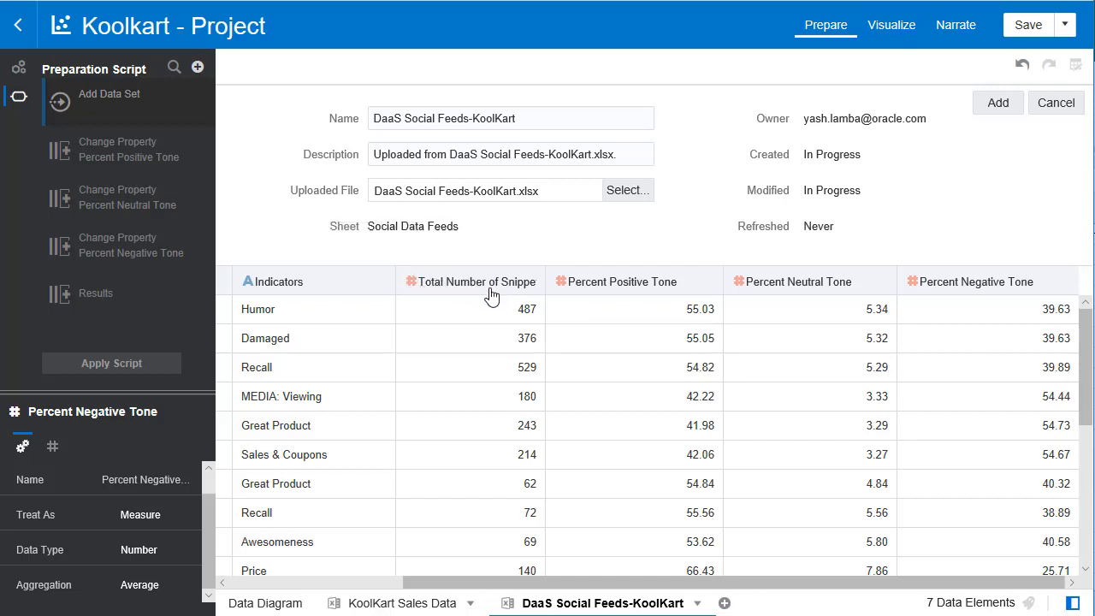
{"action": "left_click", "coordinate": [997, 104]}
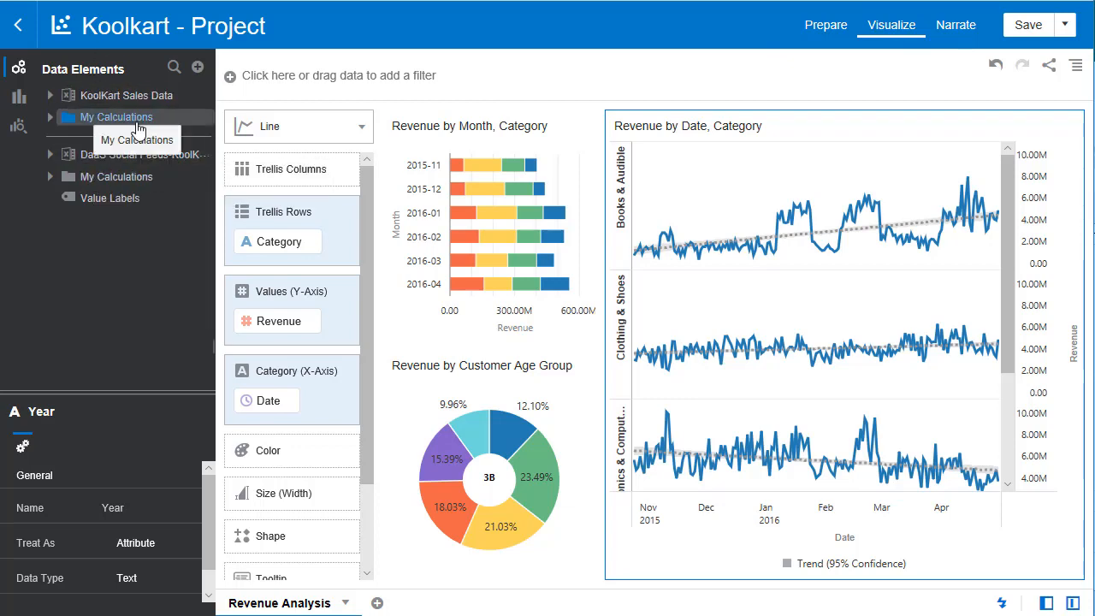
- Add a new canvas and create the best visualization from Mentions Category and Total Number of Snippets
{"action": "left_click", "coordinate": [377, 604]}
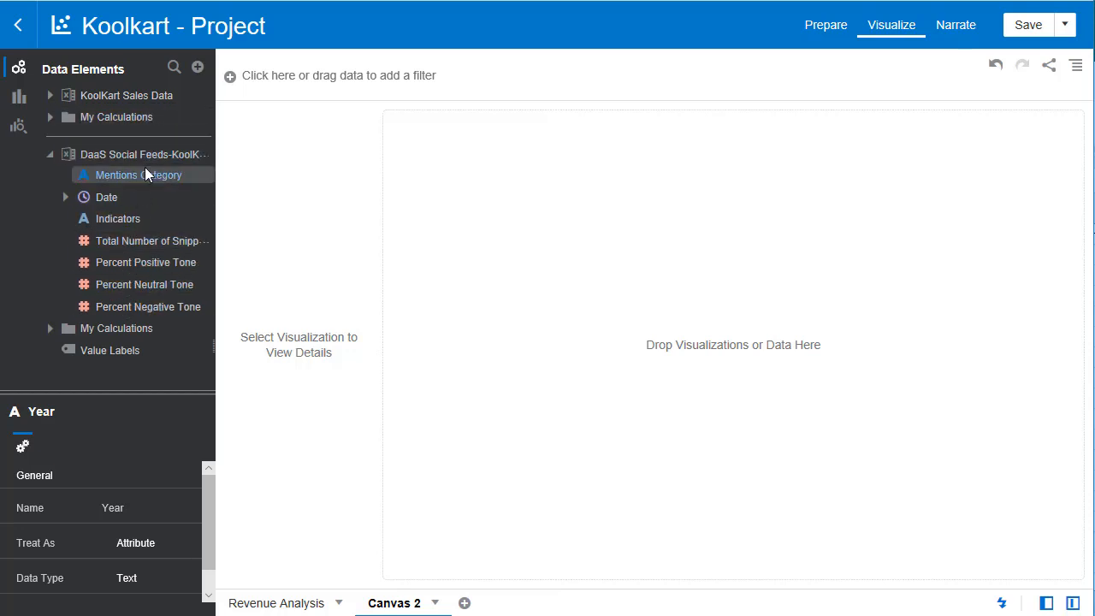
{"action": "left_click", "coordinate": [140, 176]}
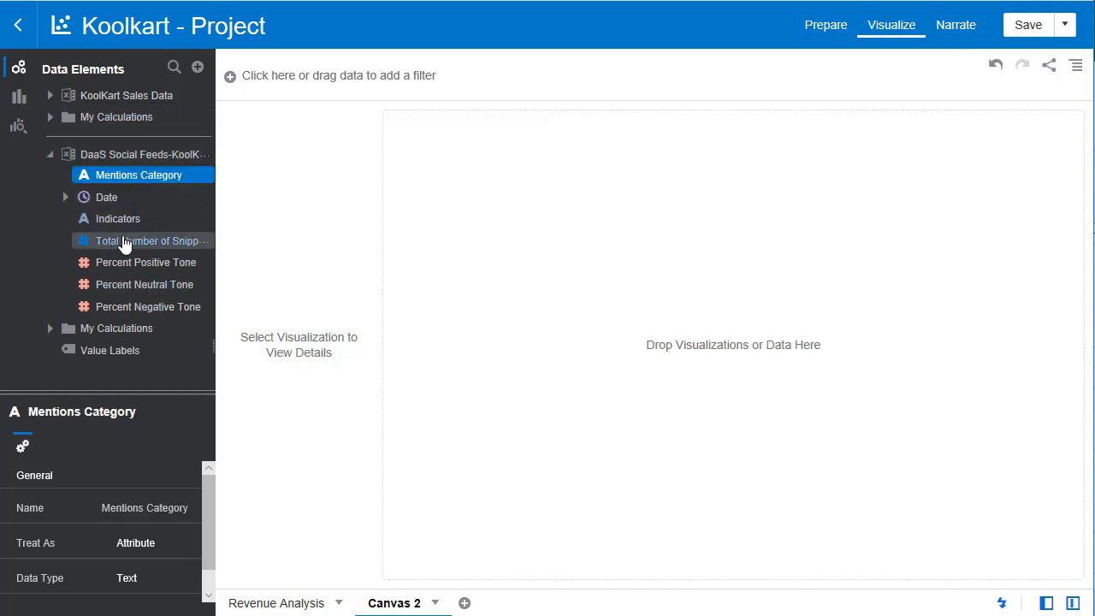
{"action": "left_click", "coordinate": [124, 242]}
{"action": "right_click", "coordinate": [124, 242]}
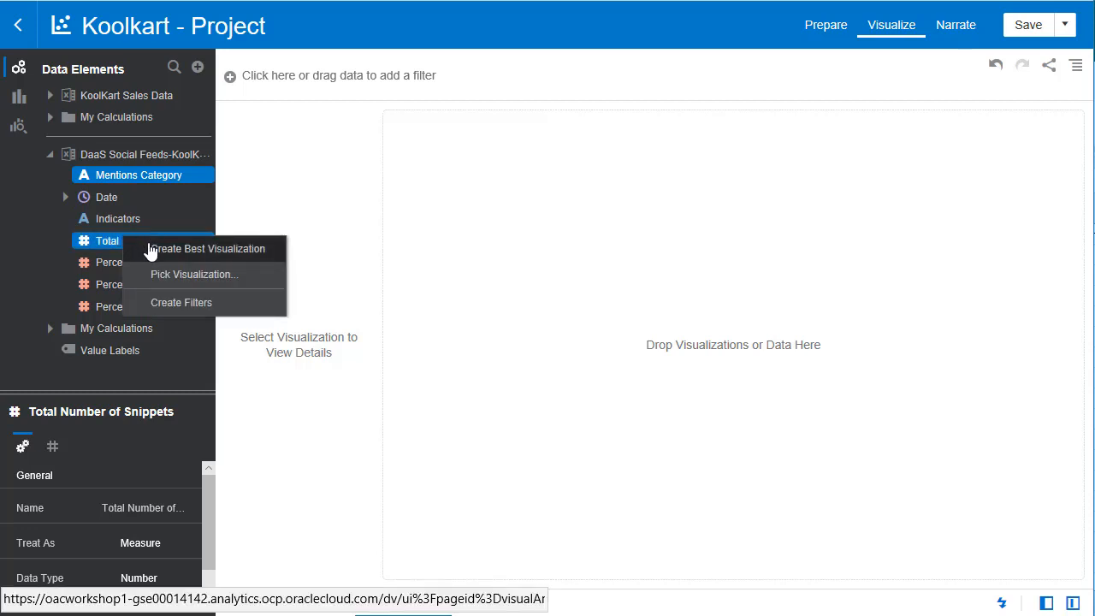
{"action": "left_click", "coordinate": [151, 249]}
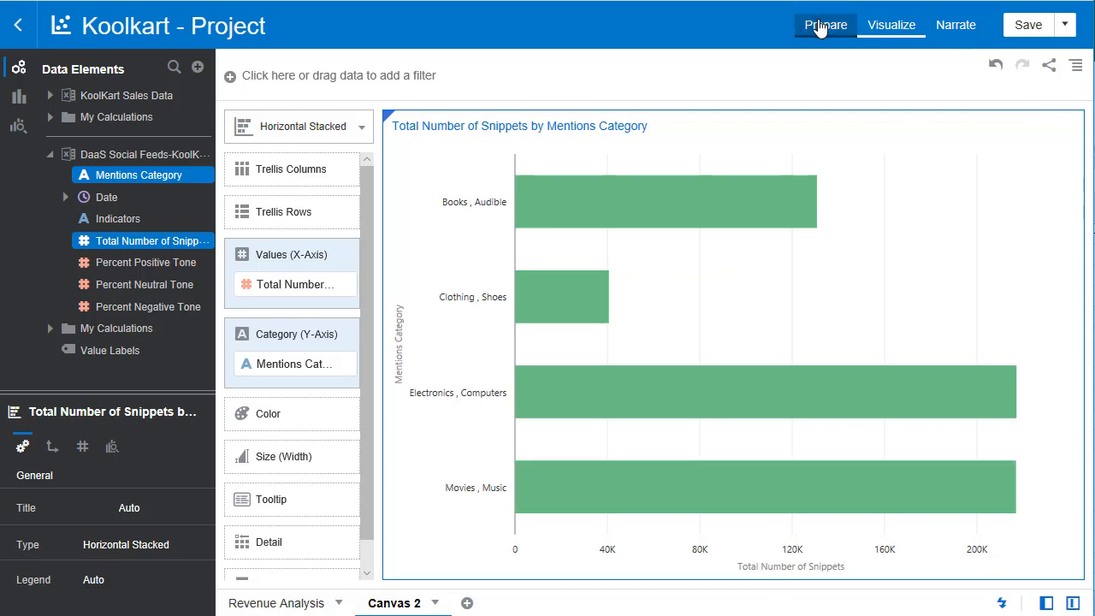
- Open the Category column of the KoolKart Sales Data set for editing in data preparation
{"action": "left_click", "coordinate": [819, 27]}
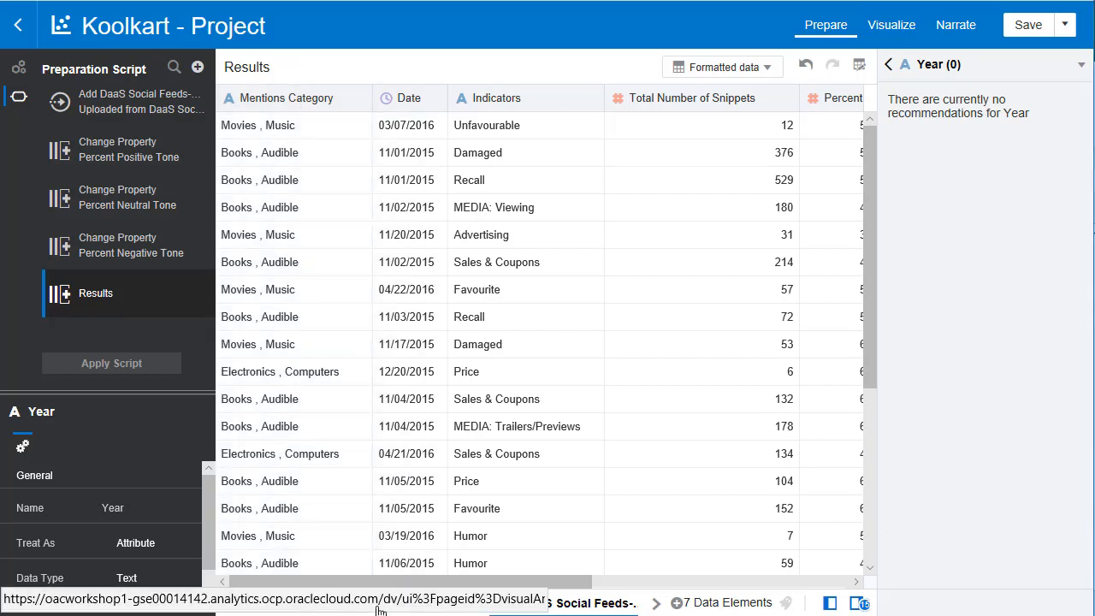
{"action": "left_click", "coordinate": [402, 604]}
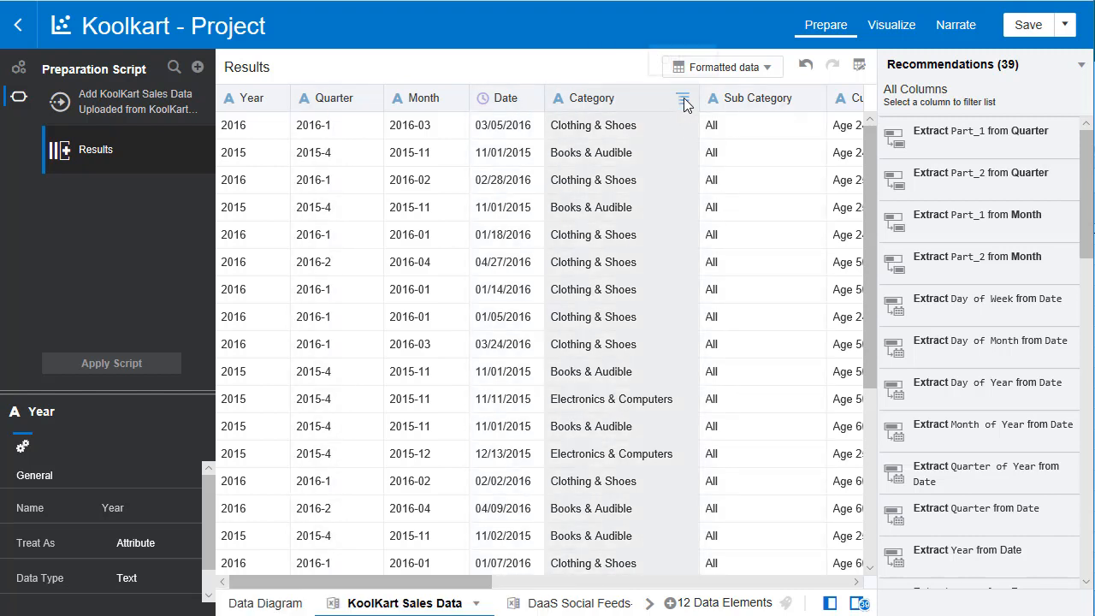
{"action": "left_click", "coordinate": [683, 98]}
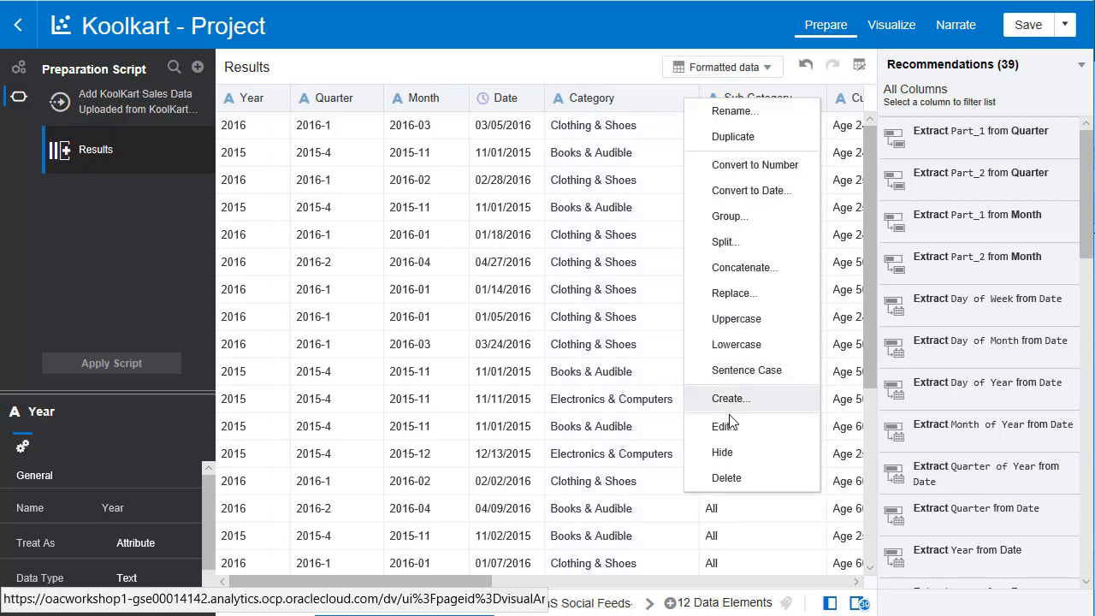
{"action": "left_click", "coordinate": [723, 426]}
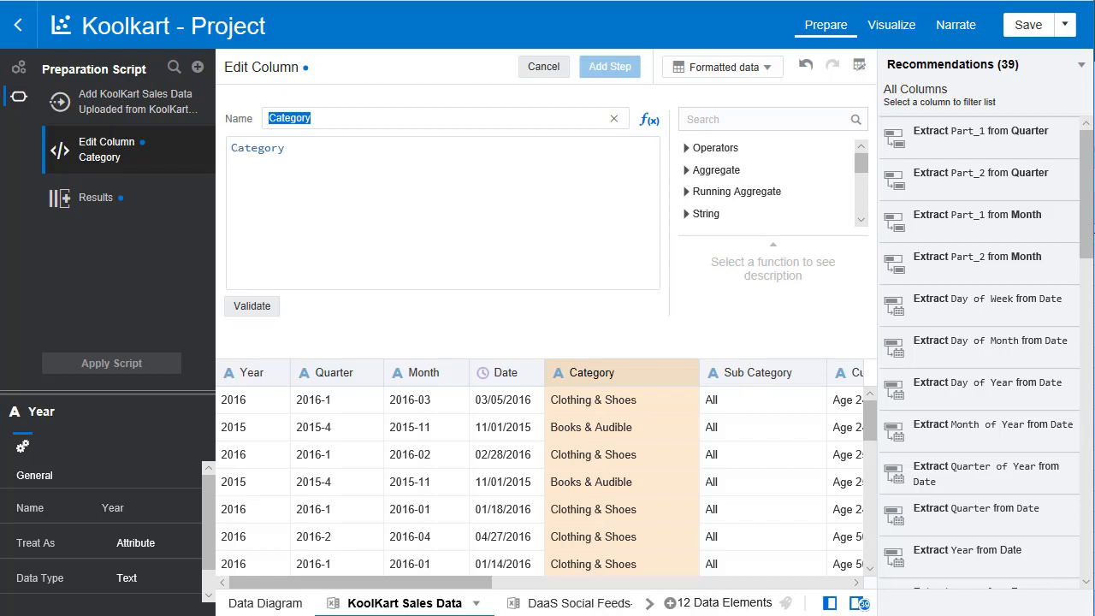
- Insert the string function Replace into the Category column's expression
{"action": "scroll", "coordinate": [721, 184], "scroll_direction": "down", "scroll_amount": 1}
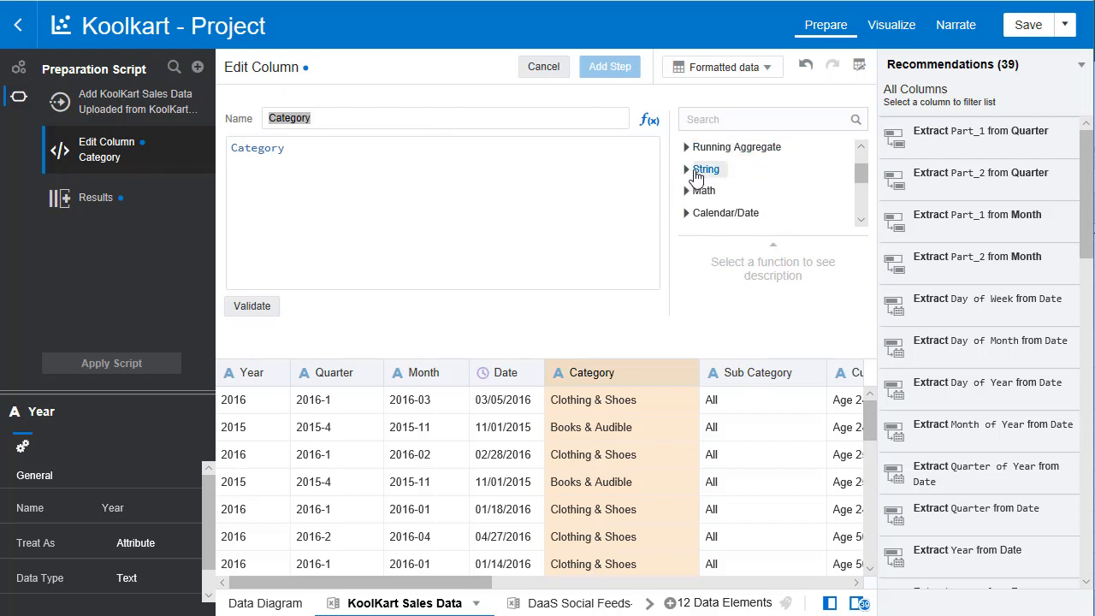
{"action": "left_click", "coordinate": [695, 171]}
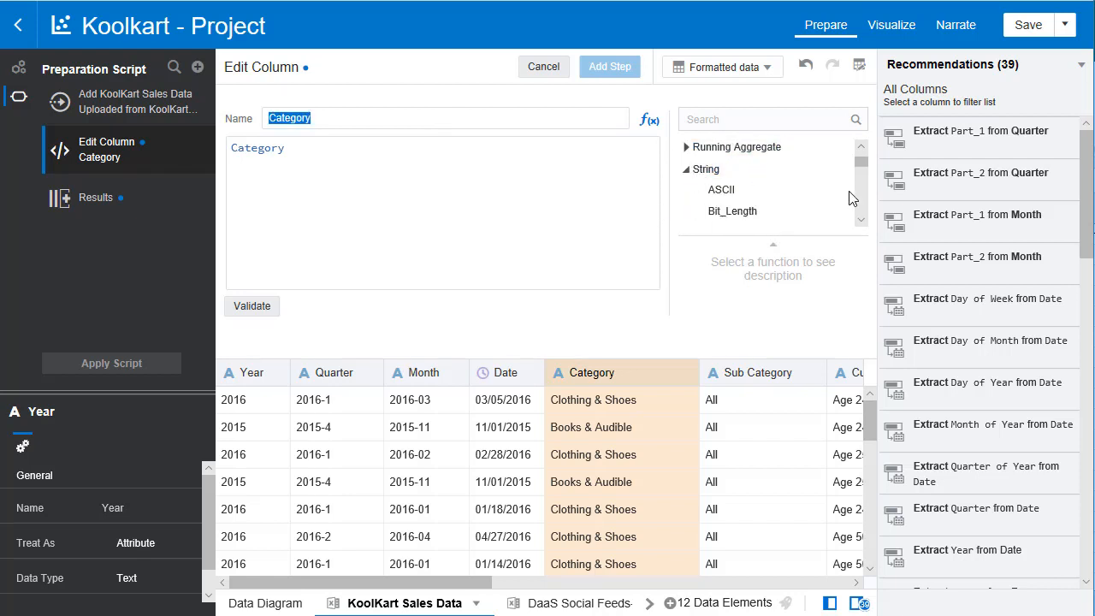
{"action": "scroll", "coordinate": [859, 214], "scroll_direction": "down", "scroll_amount": 4}
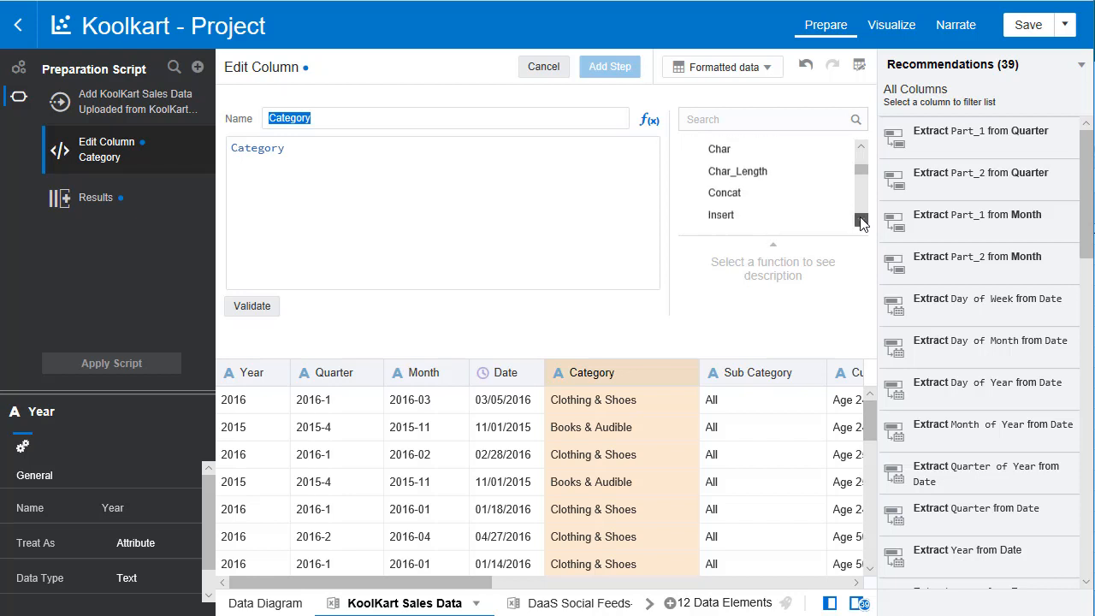
{"action": "scroll", "coordinate": [859, 218], "scroll_direction": "down", "scroll_amount": 6}
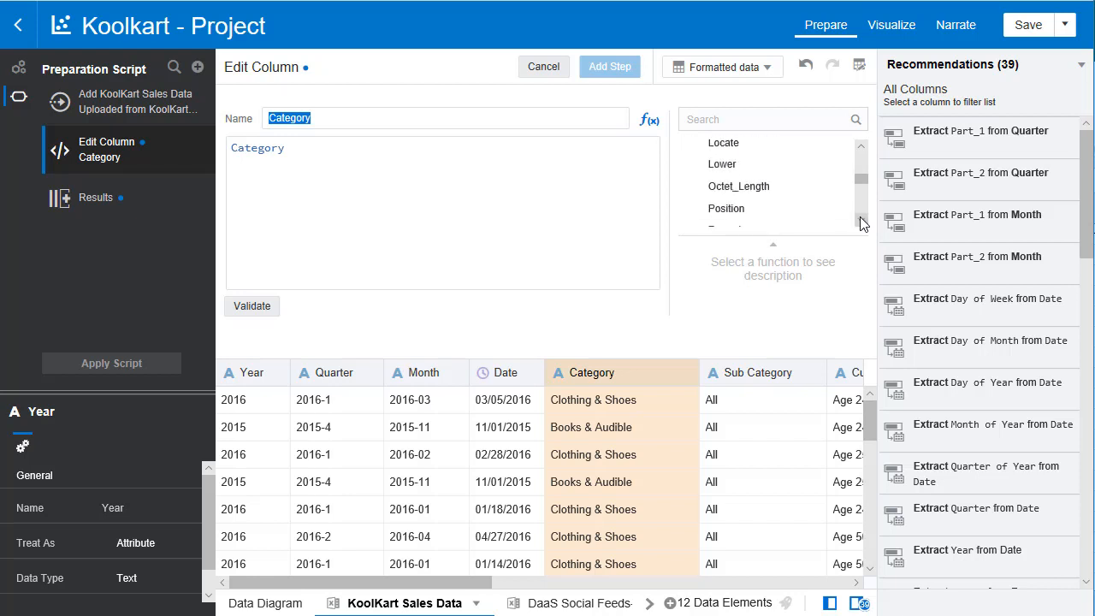
{"action": "left_click", "coordinate": [727, 209]}
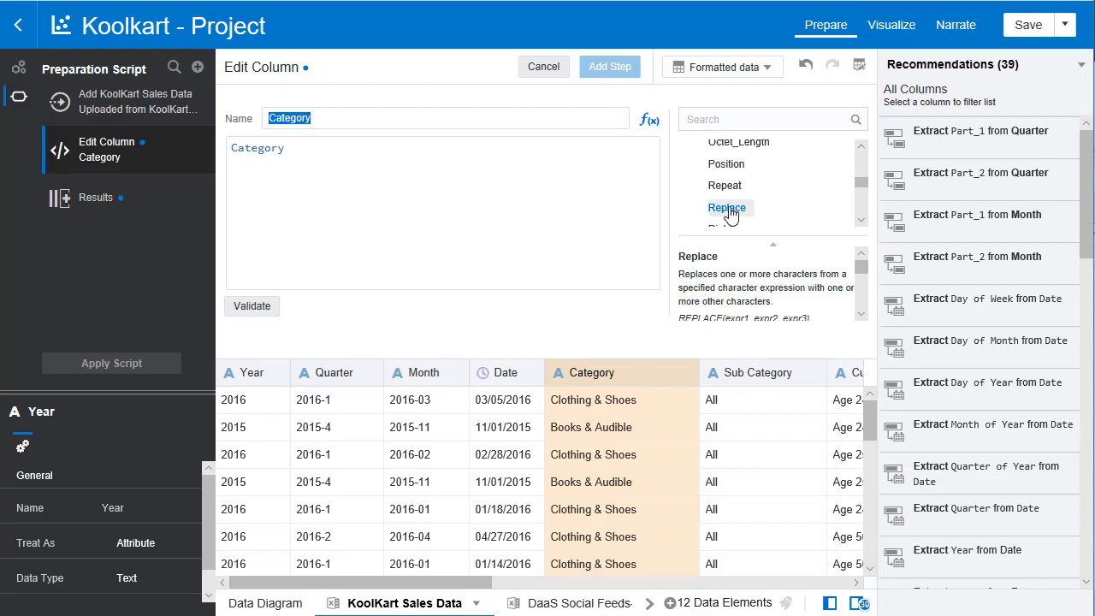
{"action": "double_click", "coordinate": [727, 209]}
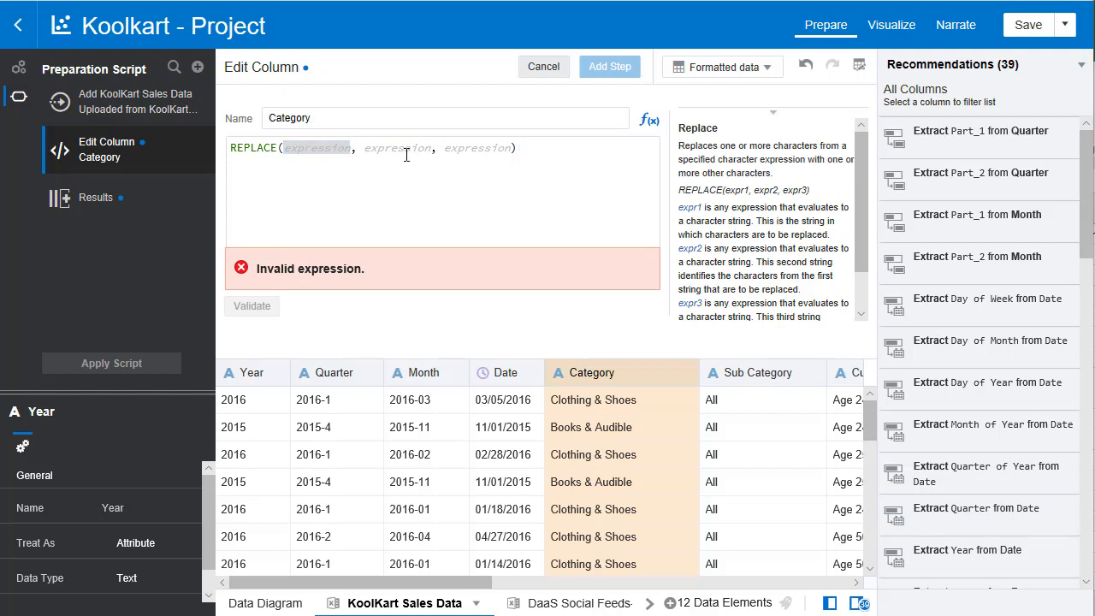
- Set the first argument of the Replace function to the Category column
{"action": "left_click", "coordinate": [334, 154]}
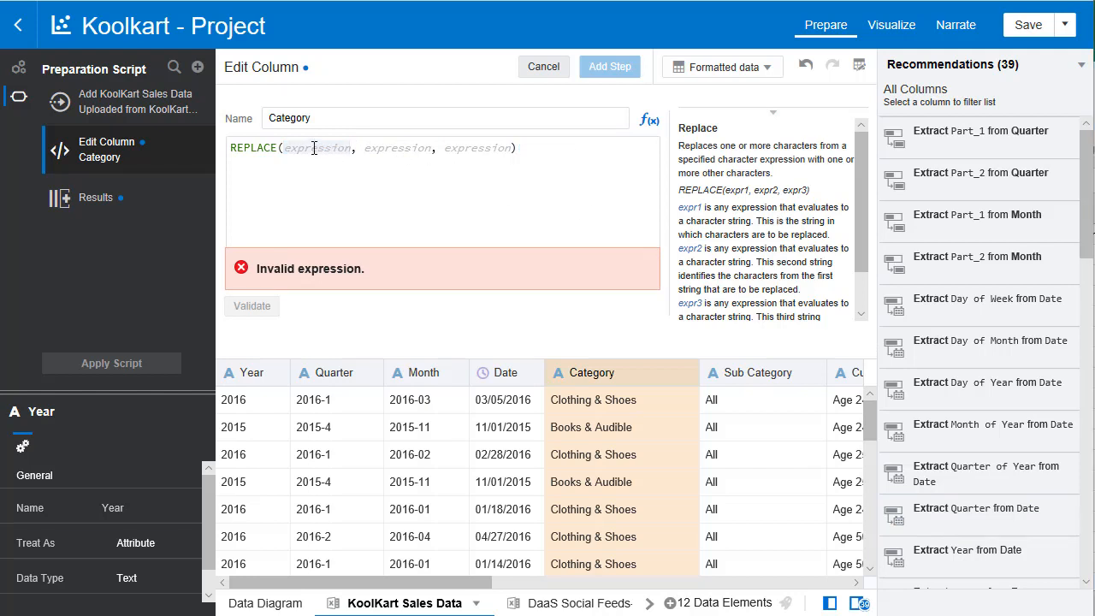
{"action": "key", "text": "BackSpace"}
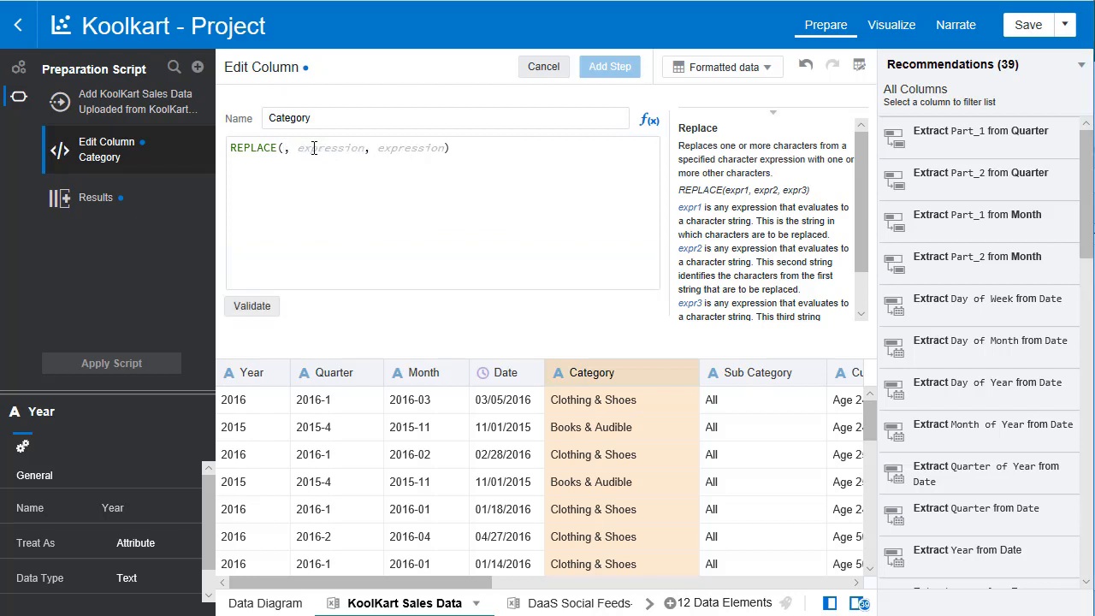
{"action": "type", "text": "Categ"}
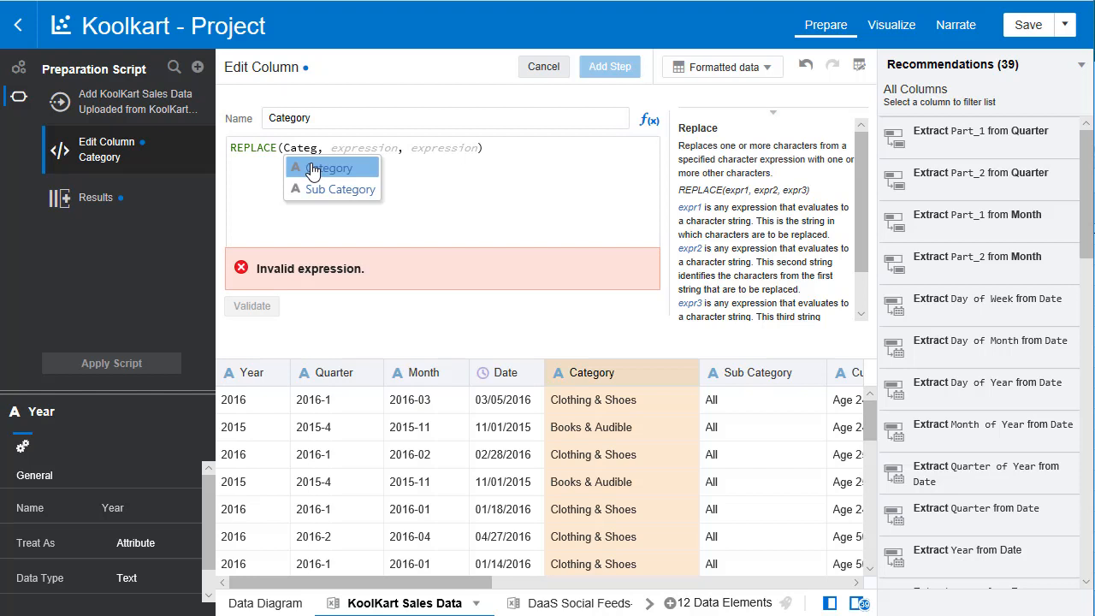
{"action": "left_click", "coordinate": [313, 171]}
- Complete the Replace function with '&' as the text to find and ',' as the replacement, and validate the calculation
{"action": "left_click", "coordinate": [354, 148]}
{"action": "key", "text": "BackSpace"}
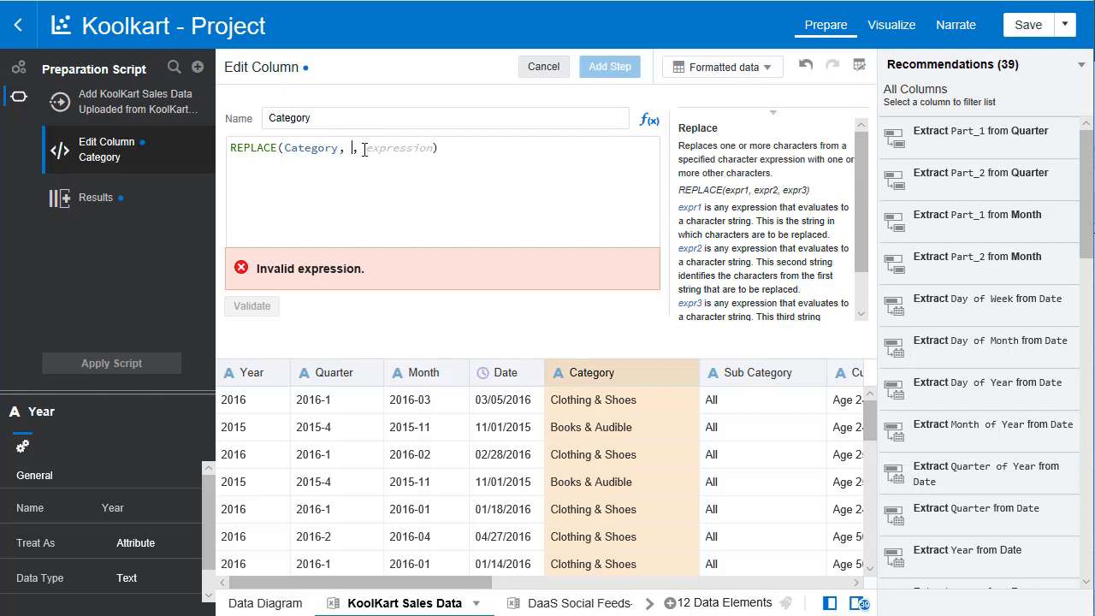
{"action": "type", "text": "'"}
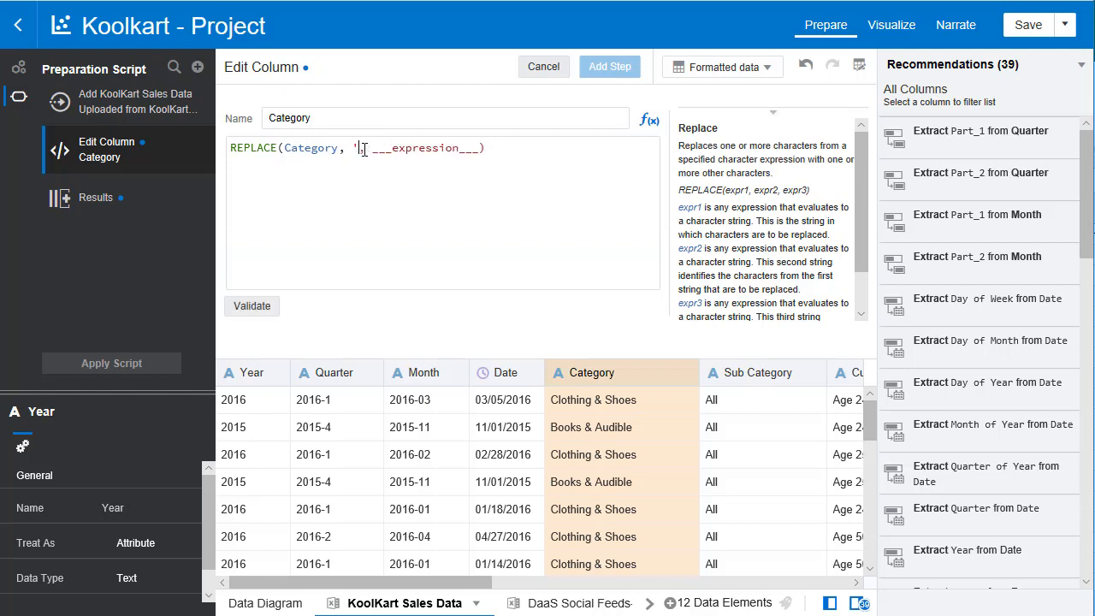
{"action": "type", "text": "&'"}
{"action": "left_click", "coordinate": [405, 149]}
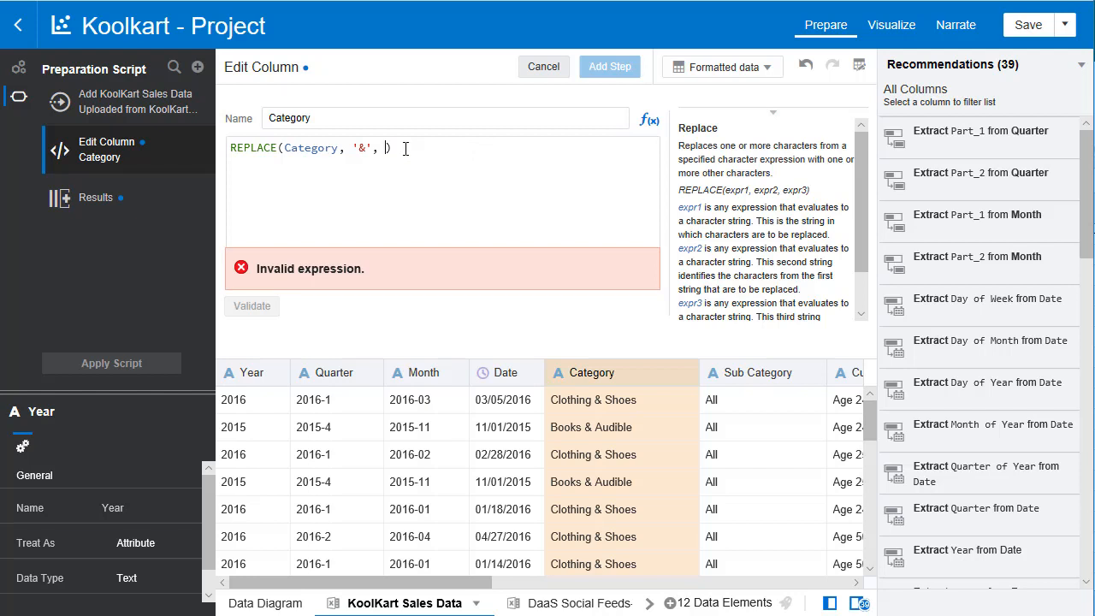
{"action": "type", "text": "','"}
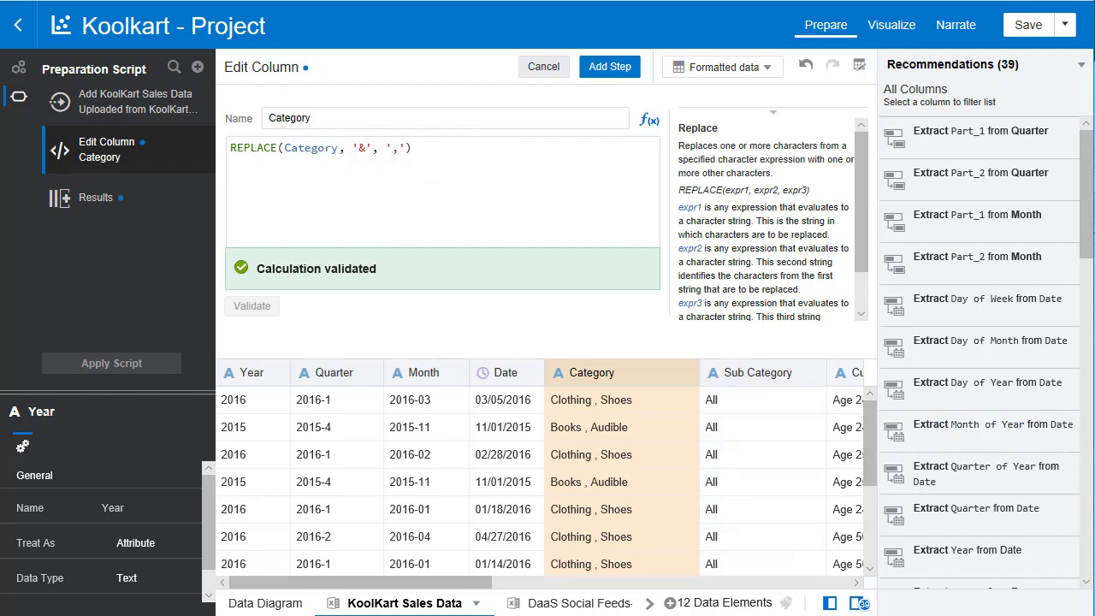
- Add the Category edit as a preparation step and apply the script to the KoolKart Sales Data set
{"action": "left_click", "coordinate": [623, 68]}
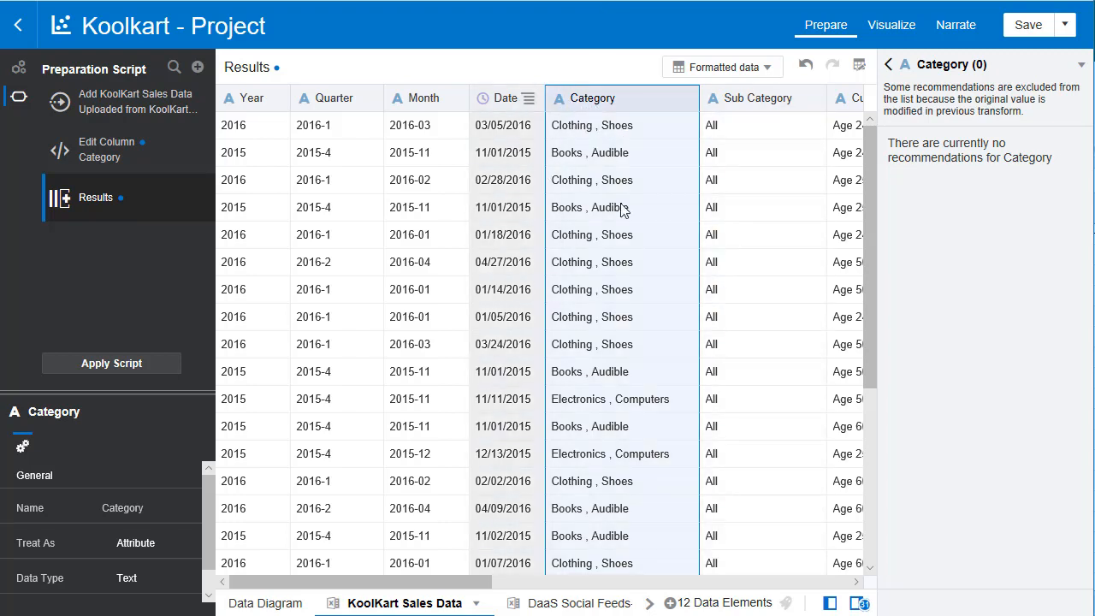
{"action": "left_click", "coordinate": [137, 364]}
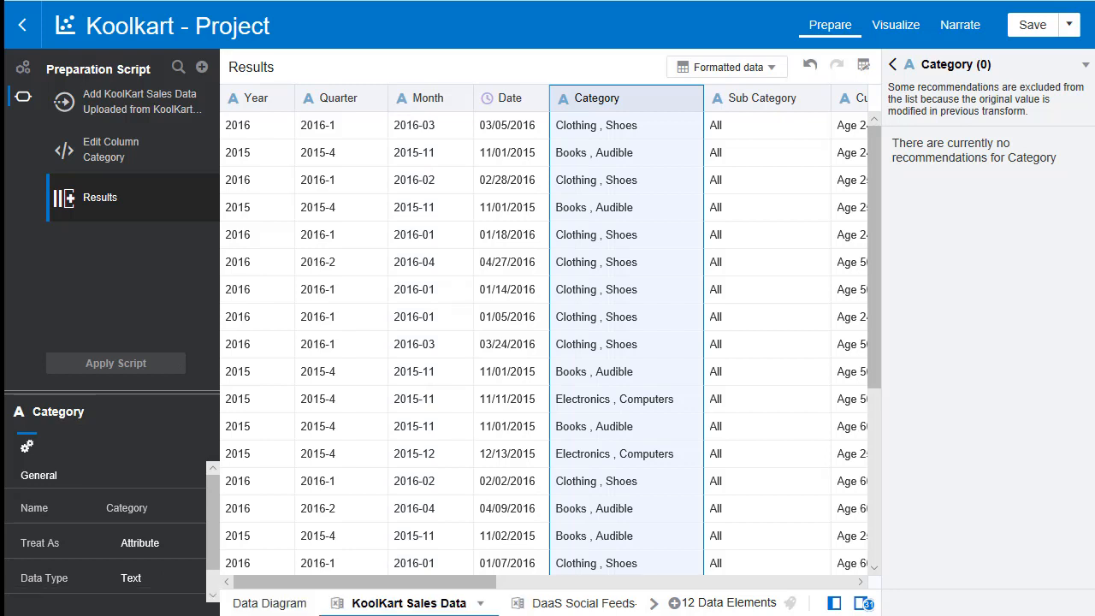
- Open the connection between the two data sets in the data diagram and match the social feeds' Date with the sales data's Date
{"action": "left_click", "coordinate": [270, 603]}
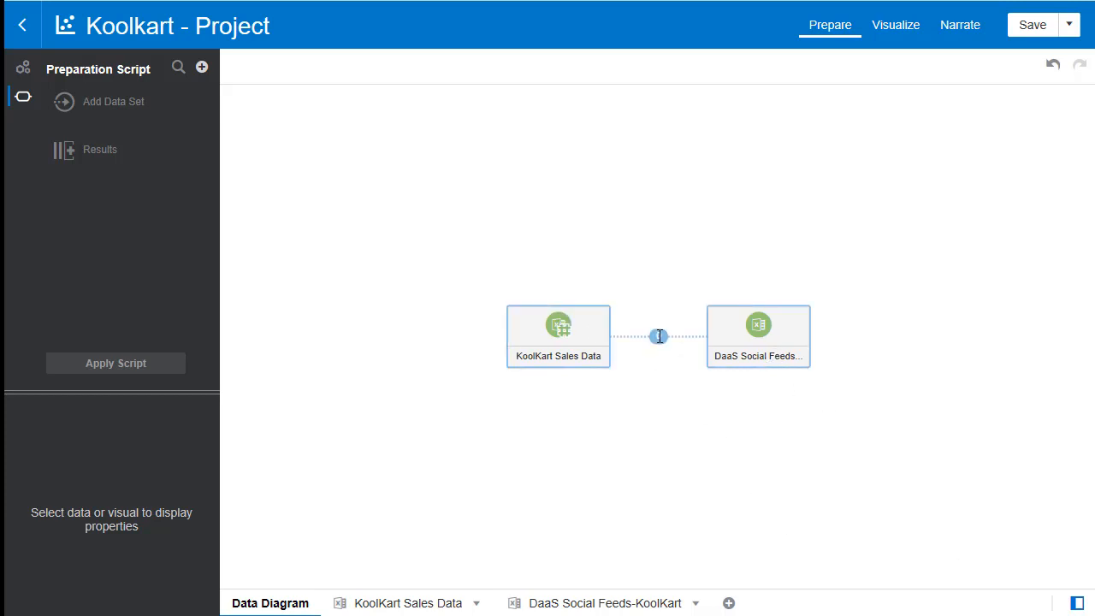
{"action": "left_click", "coordinate": [659, 336]}
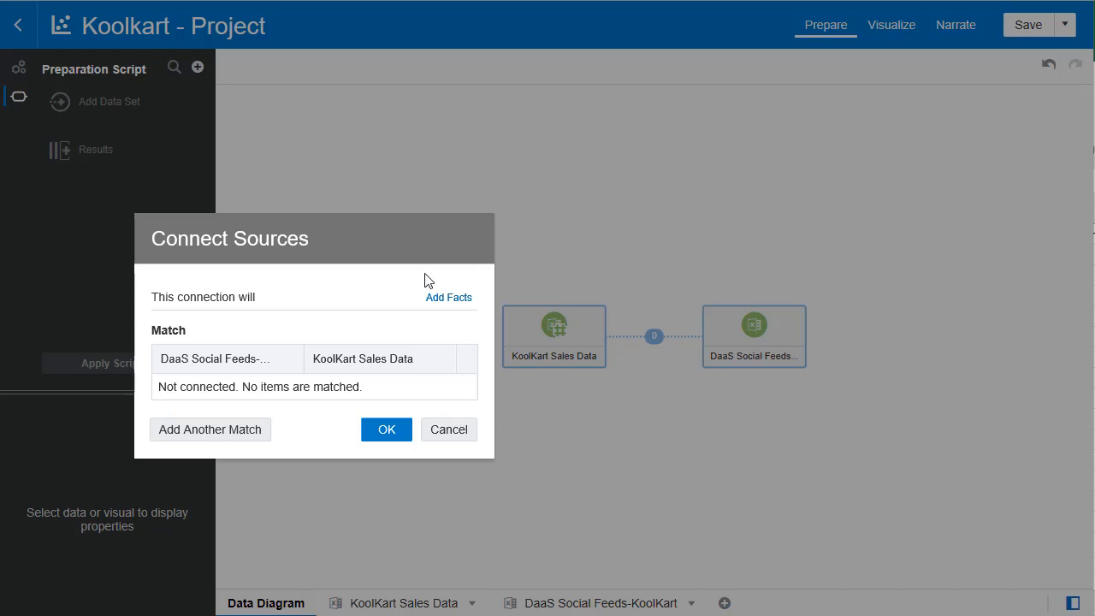
{"action": "left_click", "coordinate": [211, 439]}
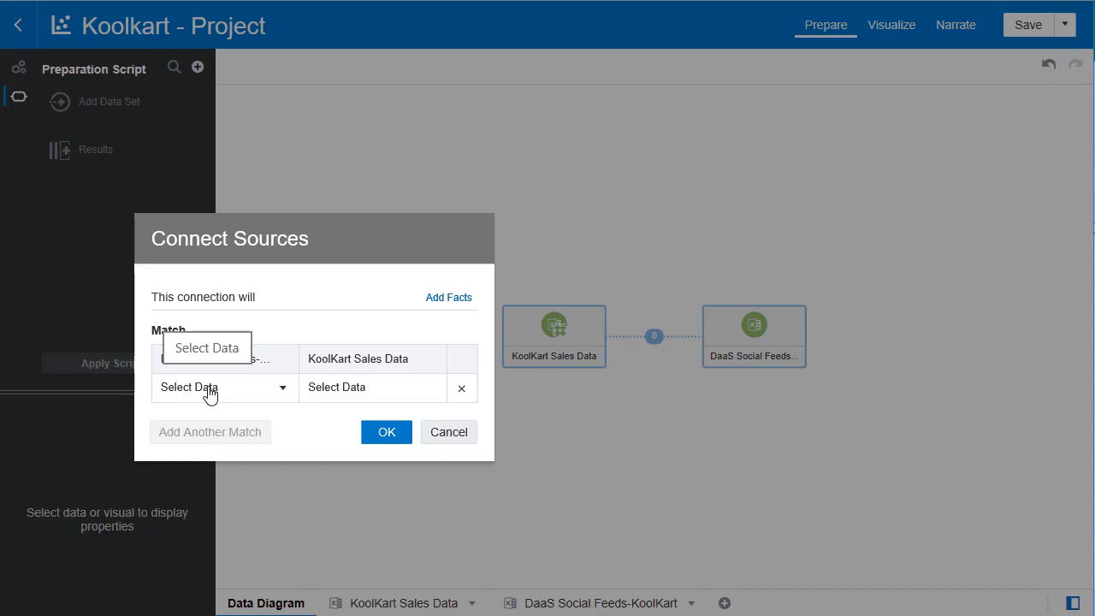
{"action": "left_click", "coordinate": [209, 394]}
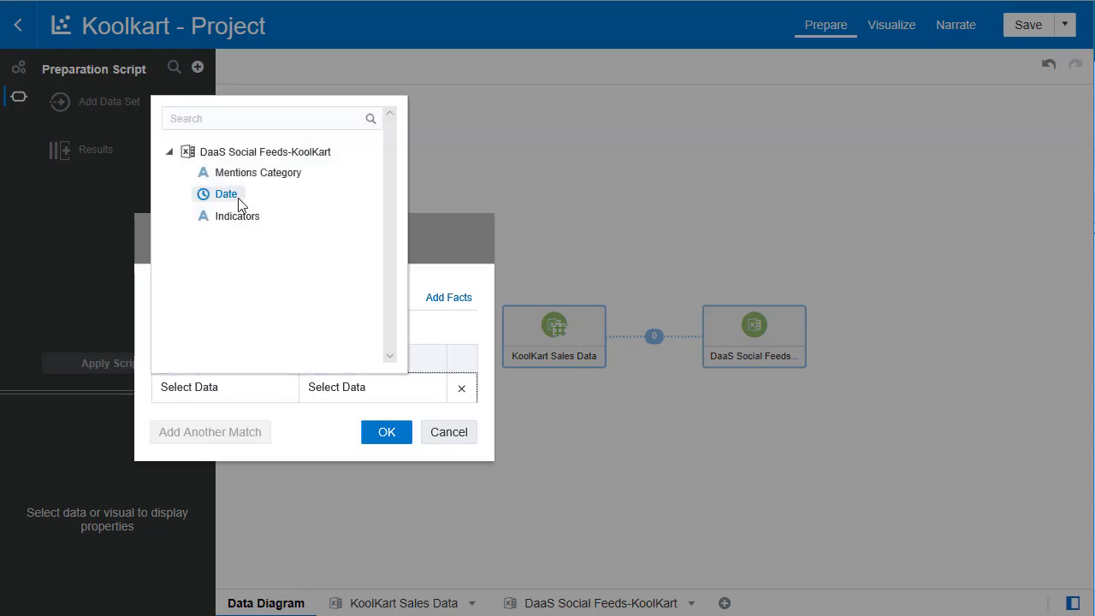
{"action": "left_click", "coordinate": [224, 195]}
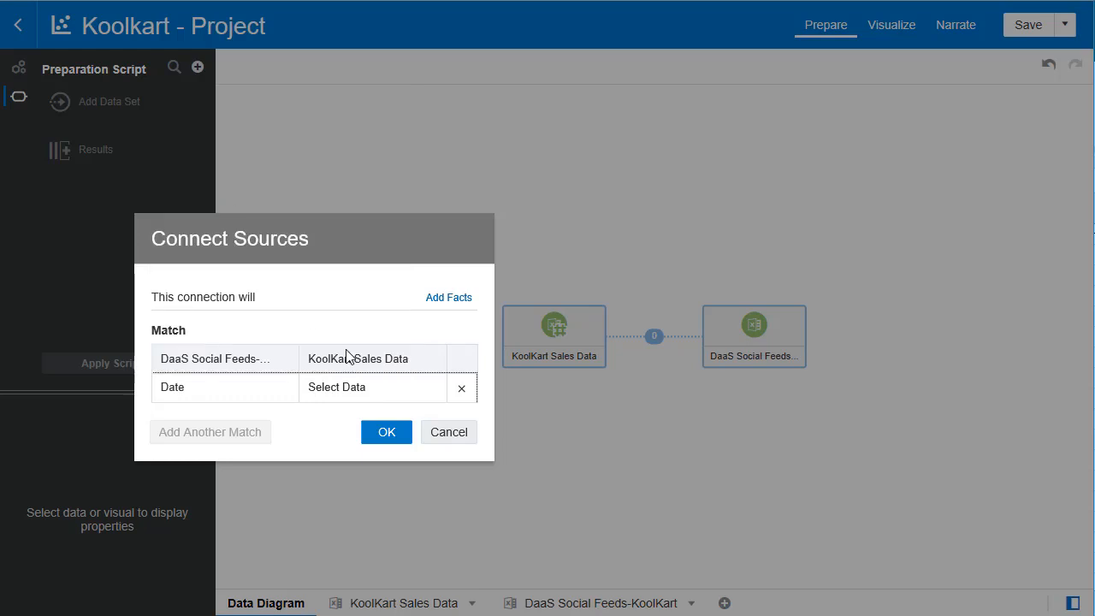
{"action": "left_click", "coordinate": [368, 392]}
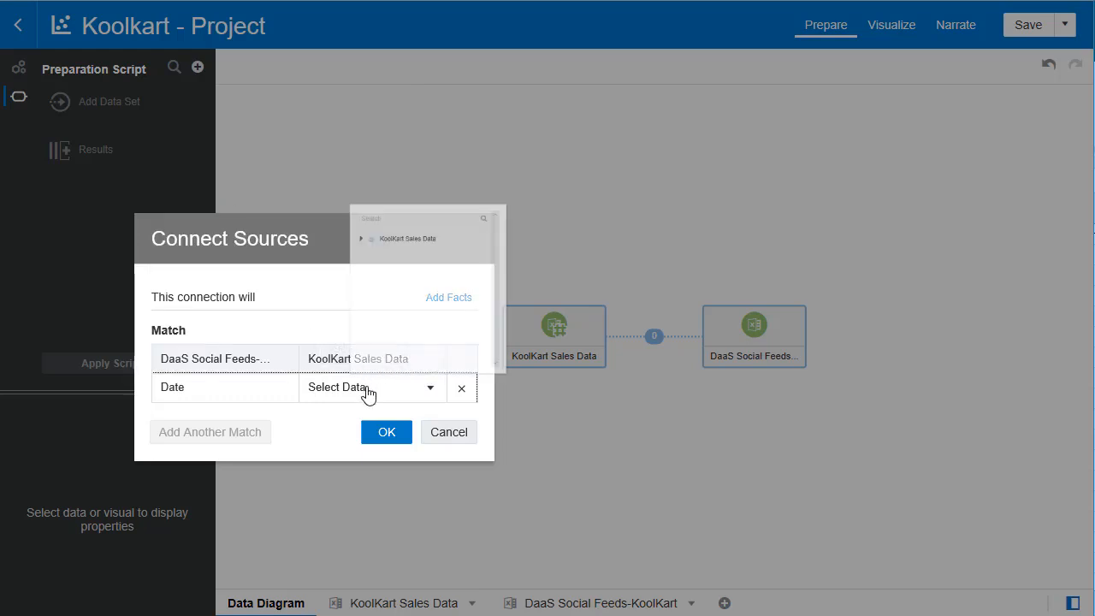
{"action": "left_click", "coordinate": [319, 152]}
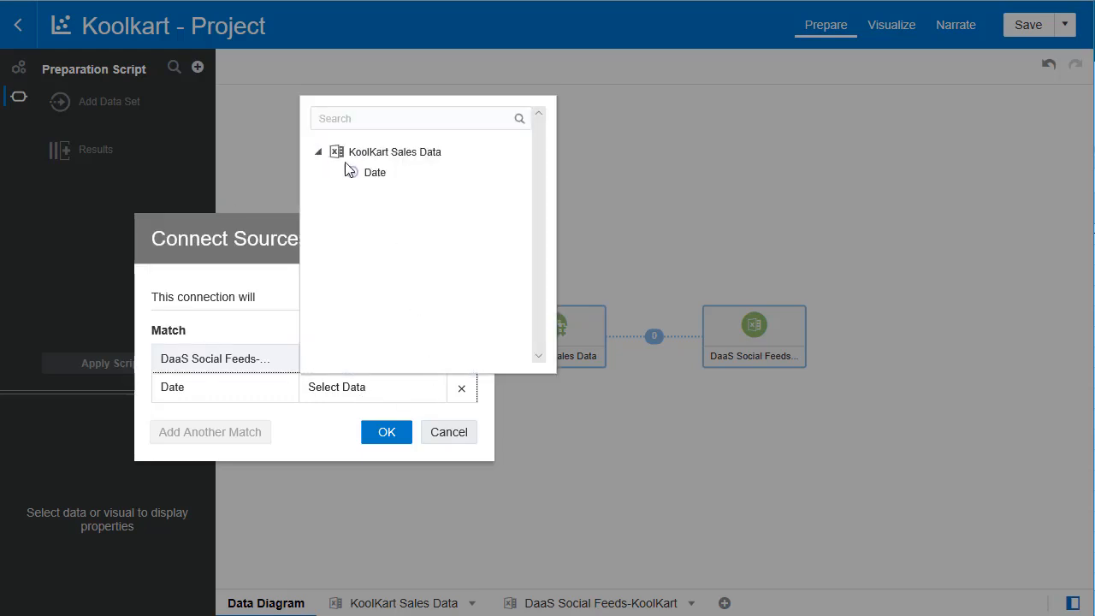
{"action": "left_click", "coordinate": [384, 183]}
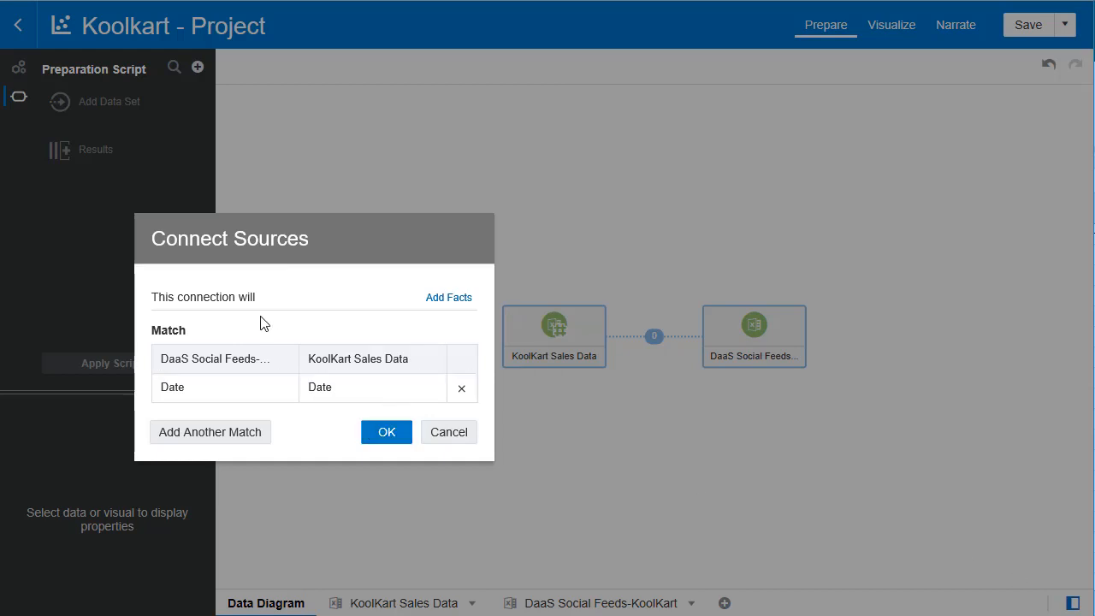
- Add a second match between Mentions Category and the sales data's Category, and confirm the source connection
{"action": "left_click", "coordinate": [193, 434]}
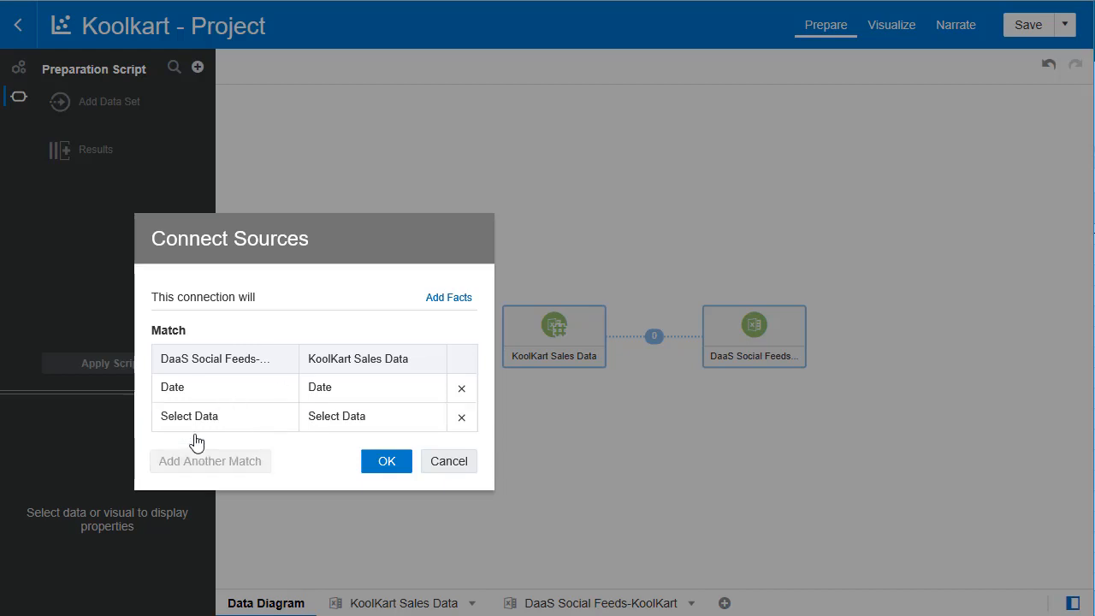
{"action": "left_click", "coordinate": [218, 421]}
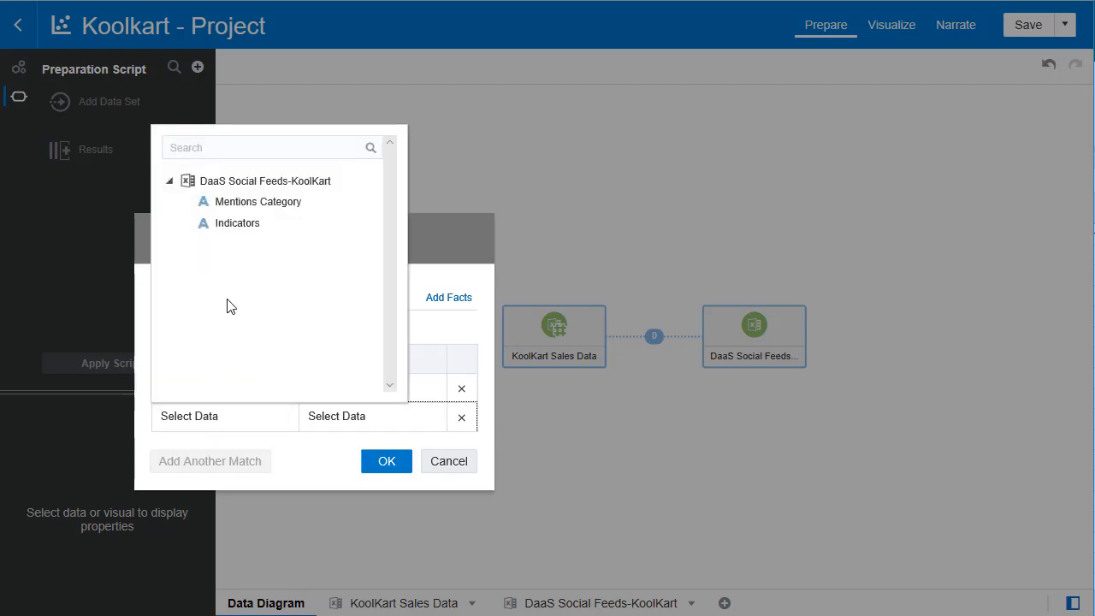
{"action": "left_click", "coordinate": [236, 207]}
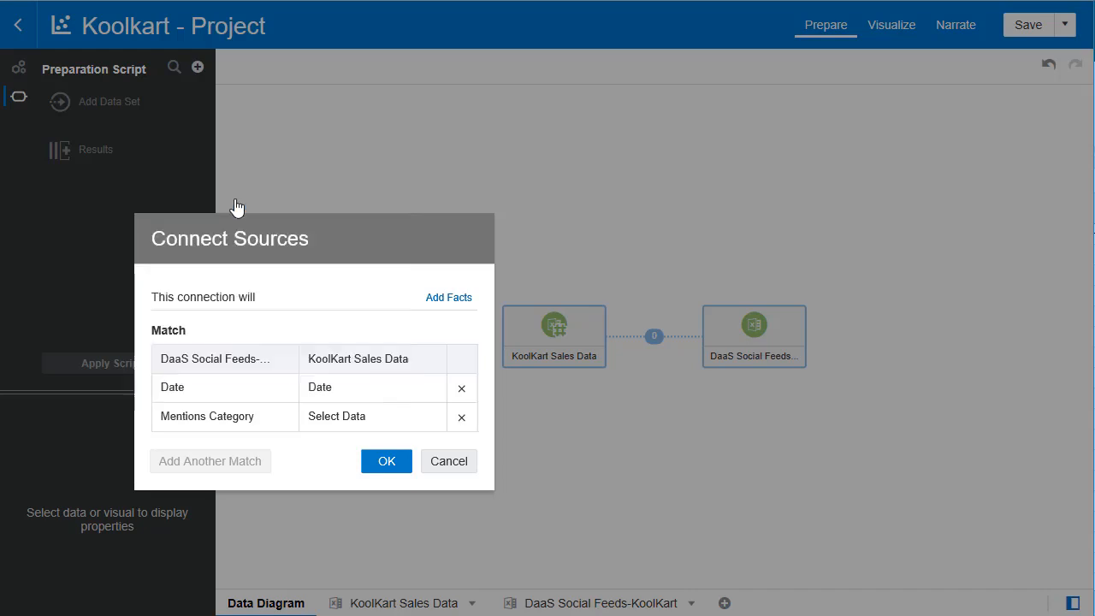
{"action": "left_click", "coordinate": [351, 423]}
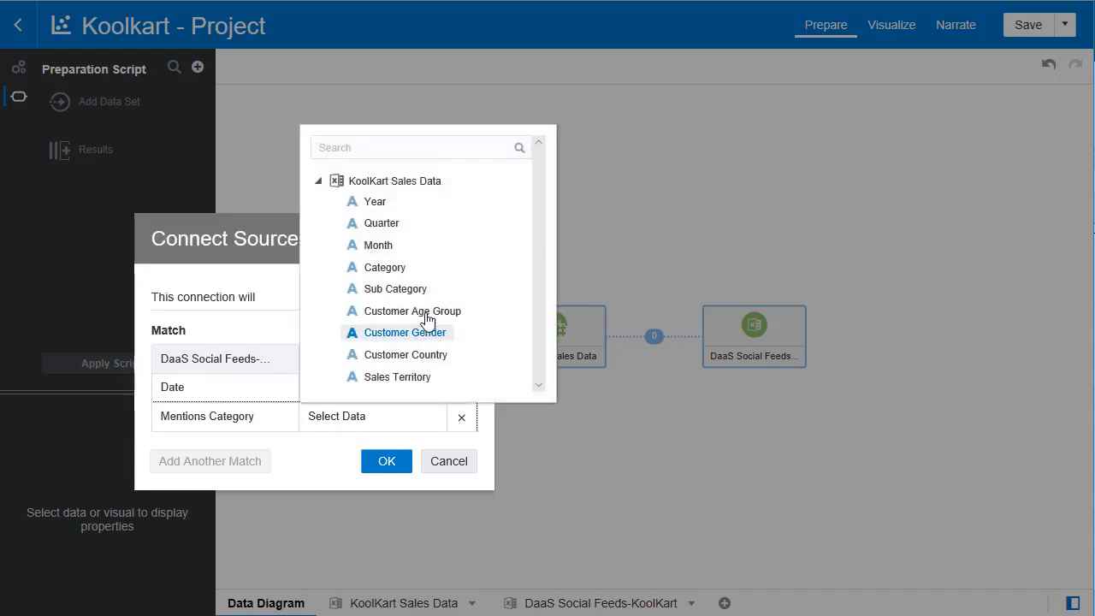
{"action": "left_click", "coordinate": [373, 267]}
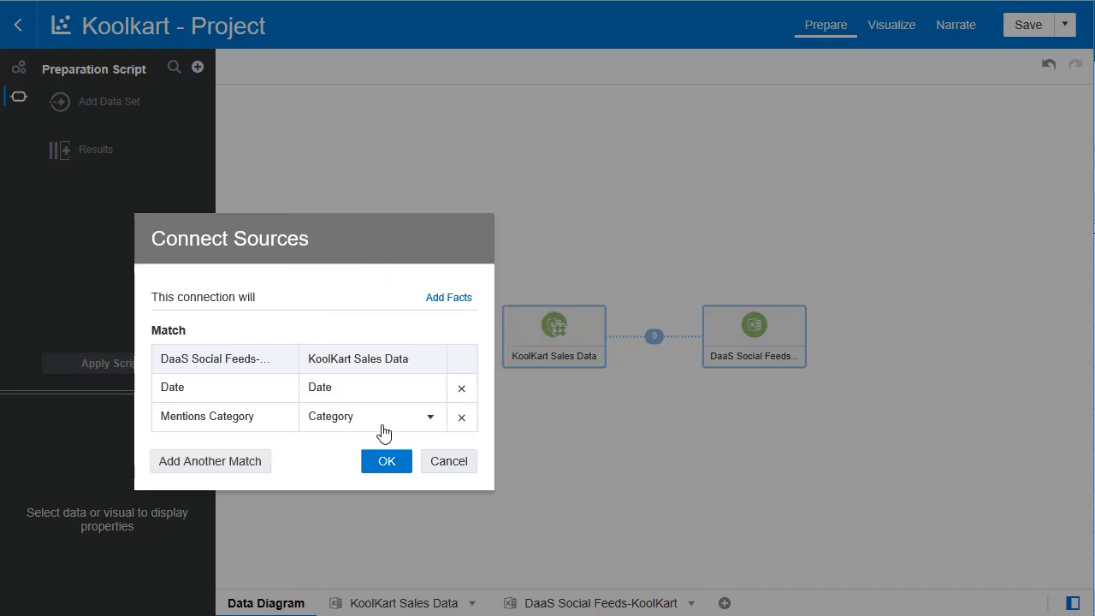
{"action": "left_click", "coordinate": [382, 462]}
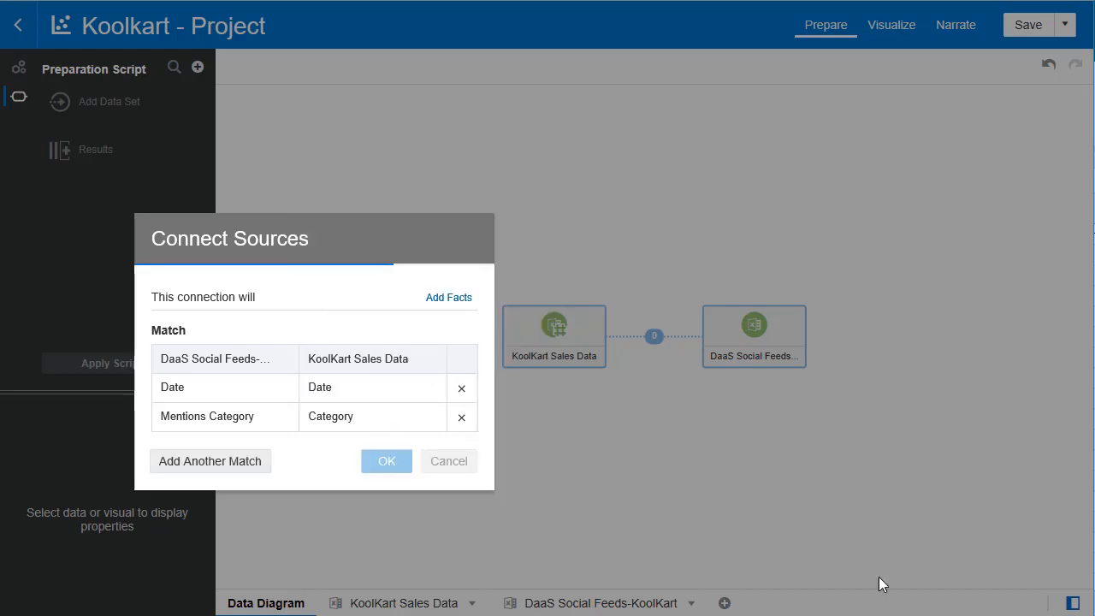